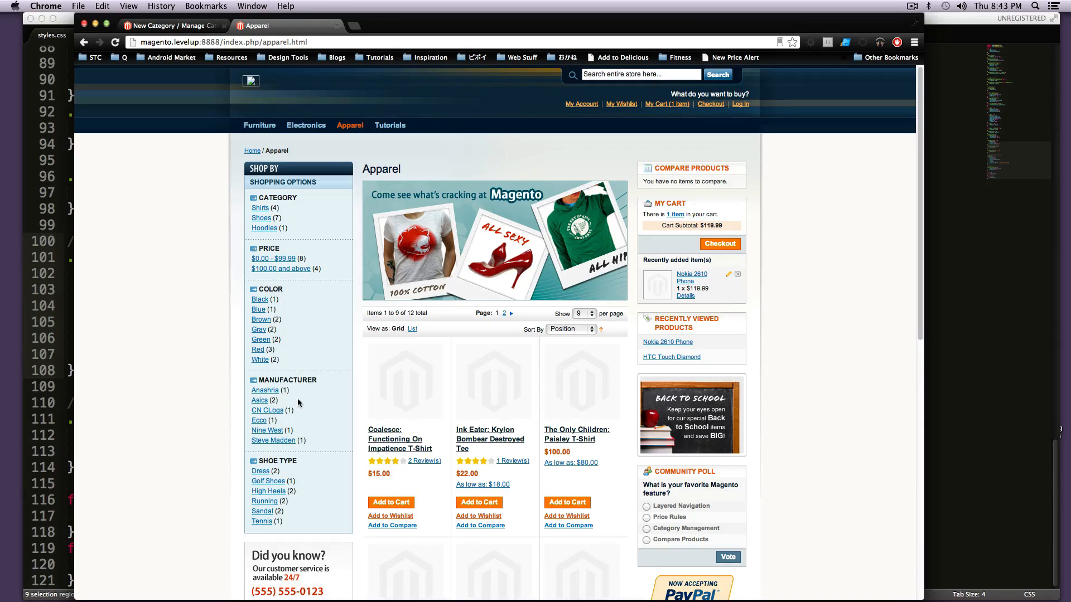
# Check the Coalesce T-shirt's Shirt Size choices on the storefront, then return to Manage Categories
pyautogui.click(419, 396)
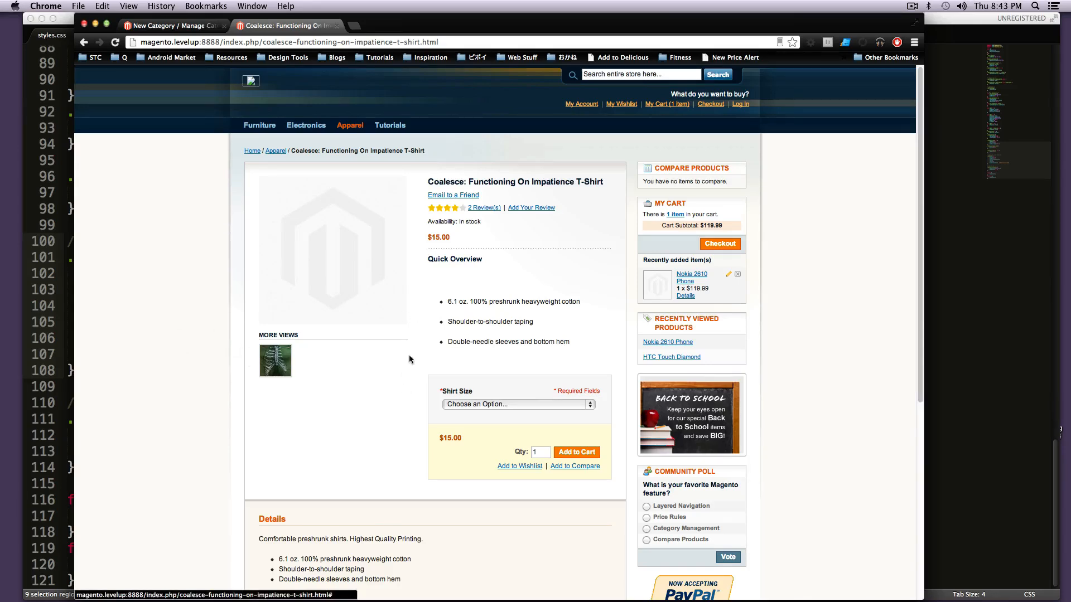
pyautogui.click(535, 406)
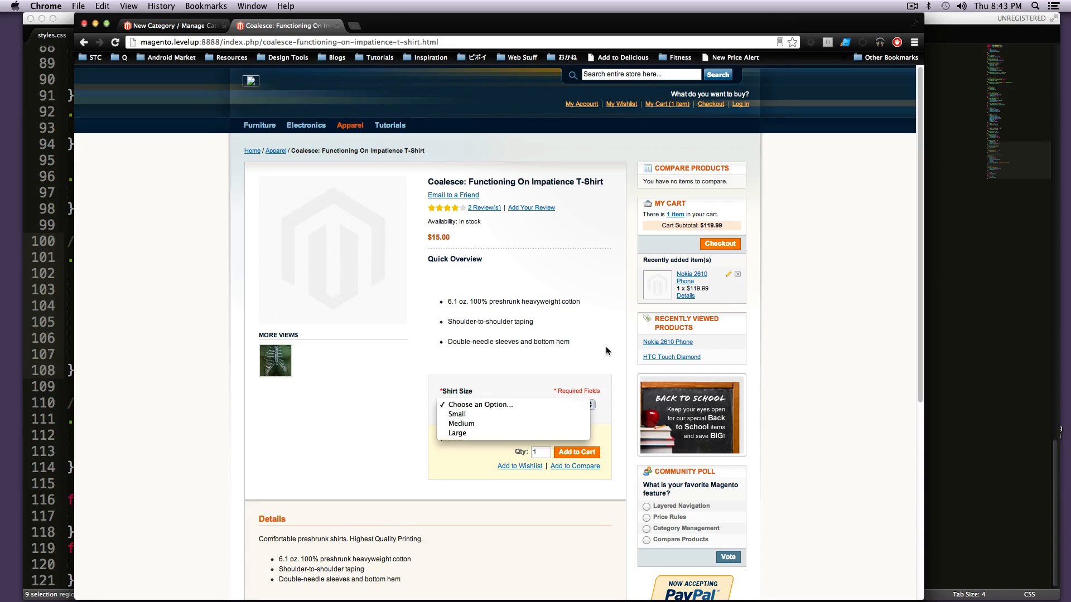
pyautogui.click(607, 350)
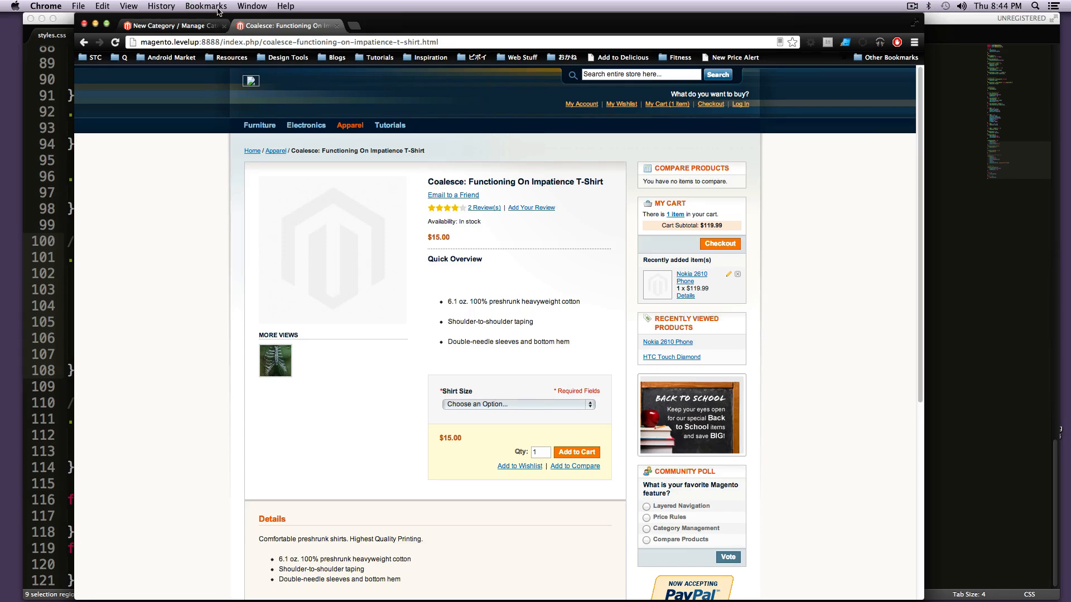
pyautogui.click(210, 25)
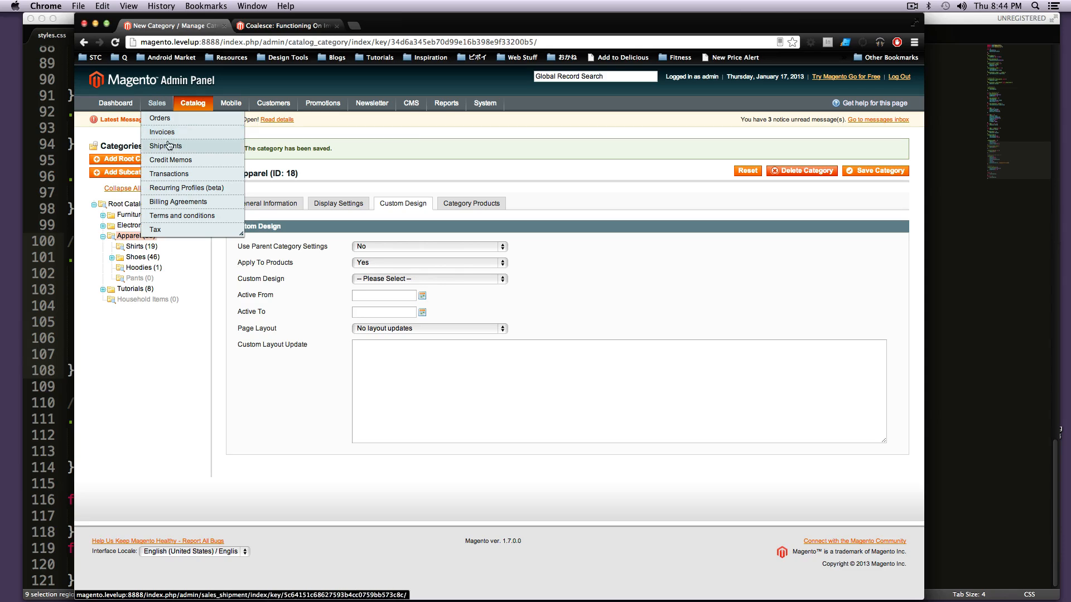
# Filter Manage Products by the Coalesce T-shirt name copied from its storefront page
pyautogui.moveTo(192, 103)
pyautogui.click(210, 125)
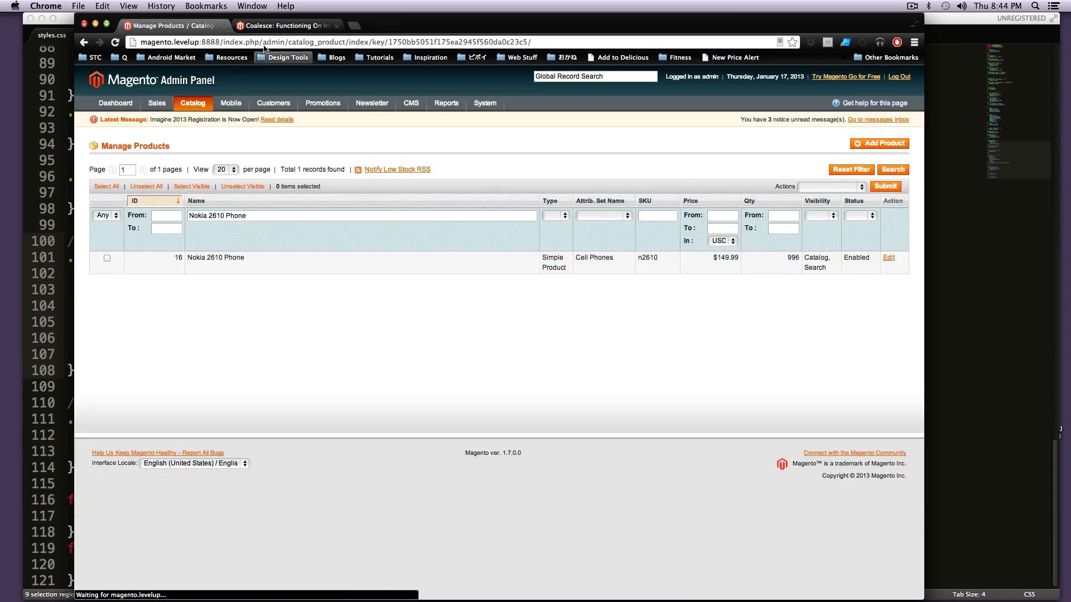
pyautogui.click(275, 26)
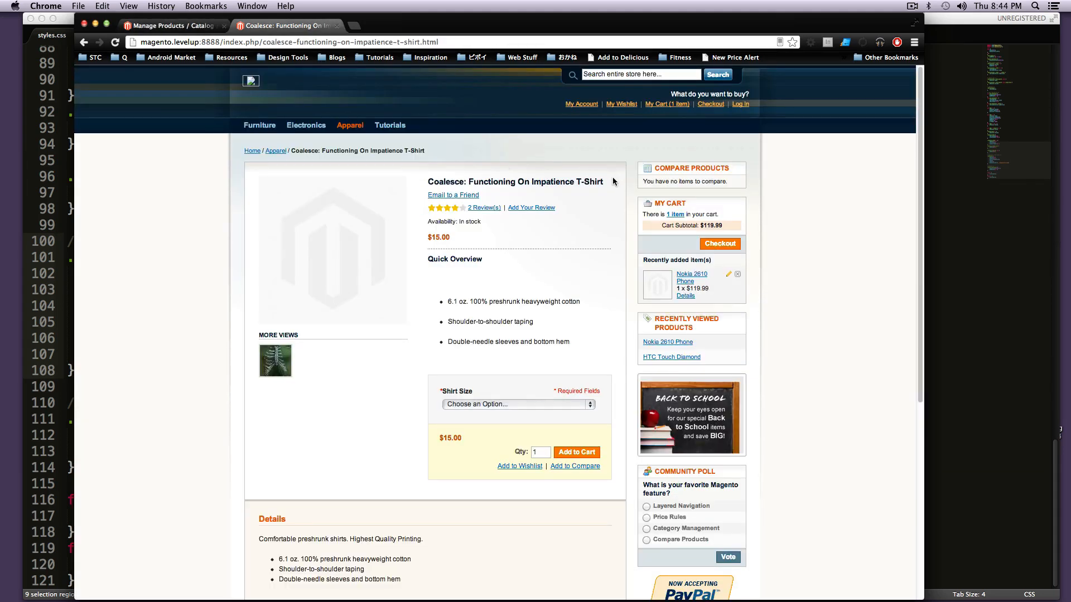
pyautogui.moveTo(603, 180); pyautogui.dragTo(429, 181)
pyautogui.press('cmd+c')
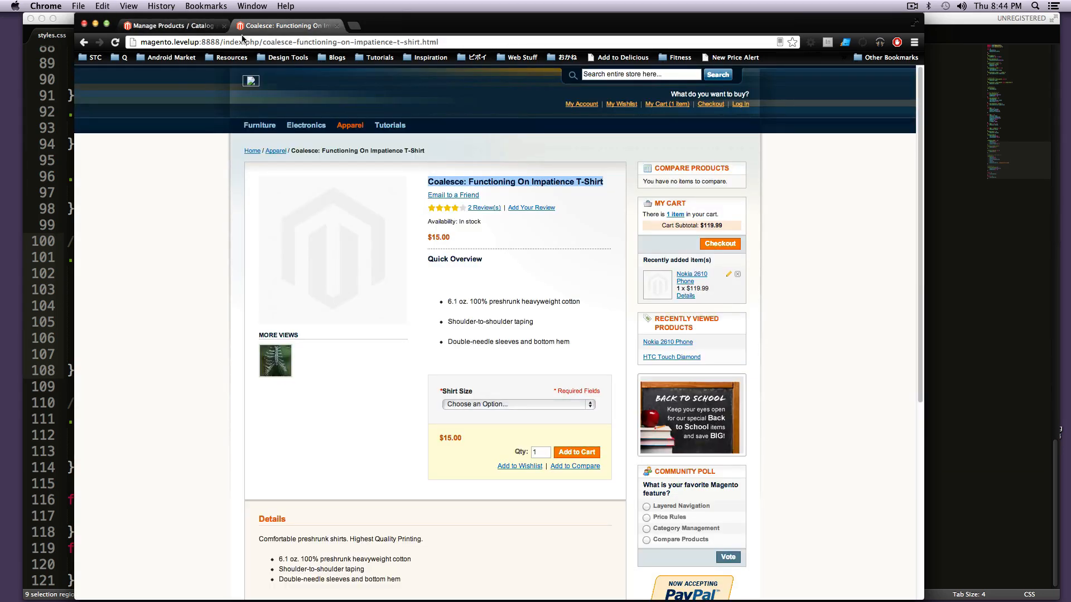
pyautogui.click(212, 28)
pyautogui.tripleClick(203, 215)
pyautogui.press('cmd+v')
pyautogui.press('Return')
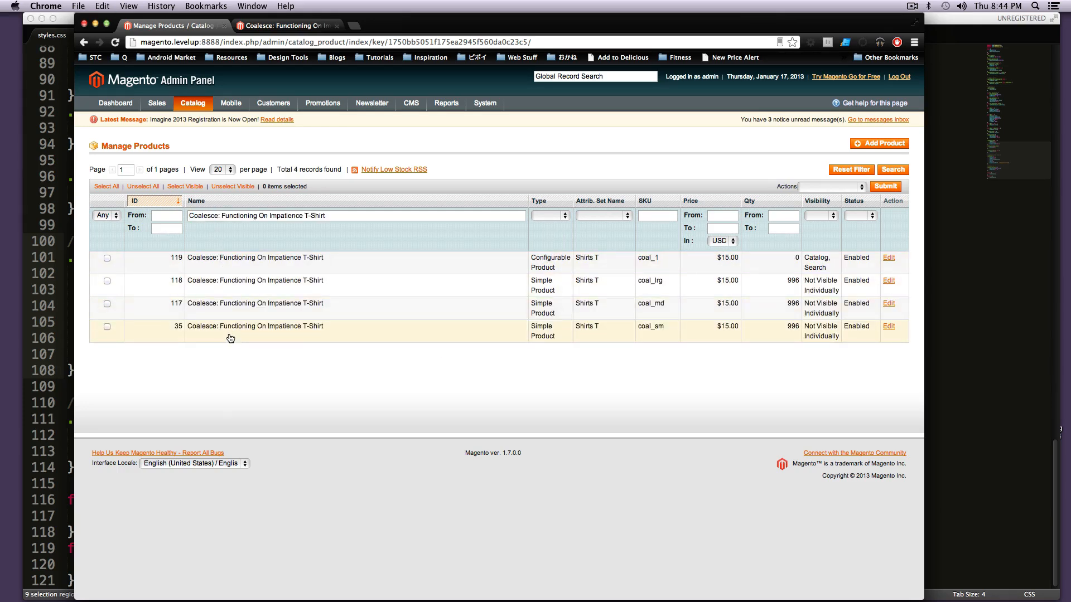
# Edit configurable product 119 and add a first blank custom option
pyautogui.click(401, 271)
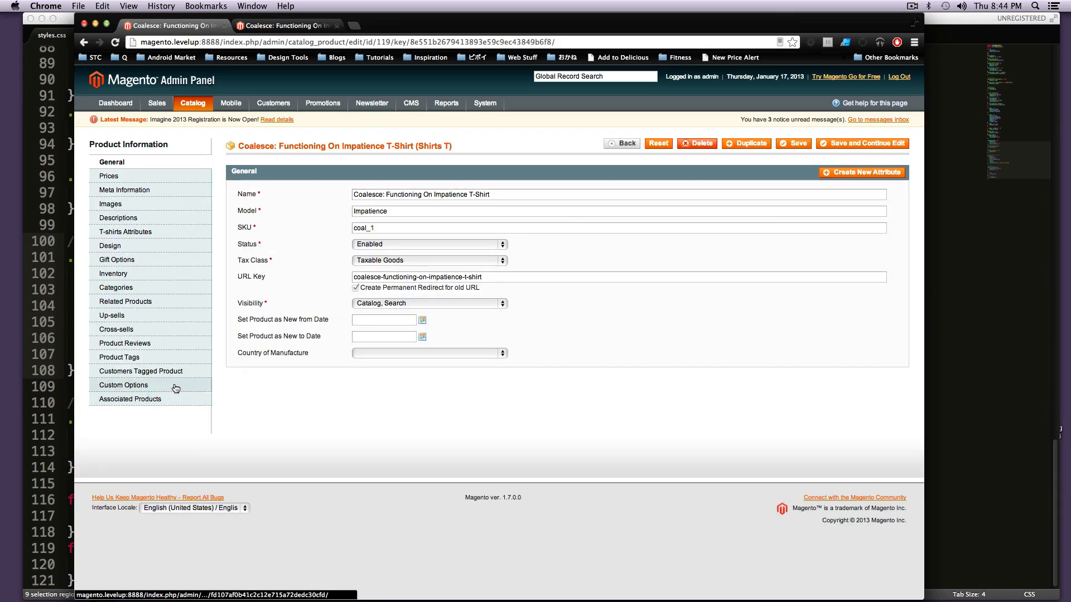
pyautogui.click(176, 388)
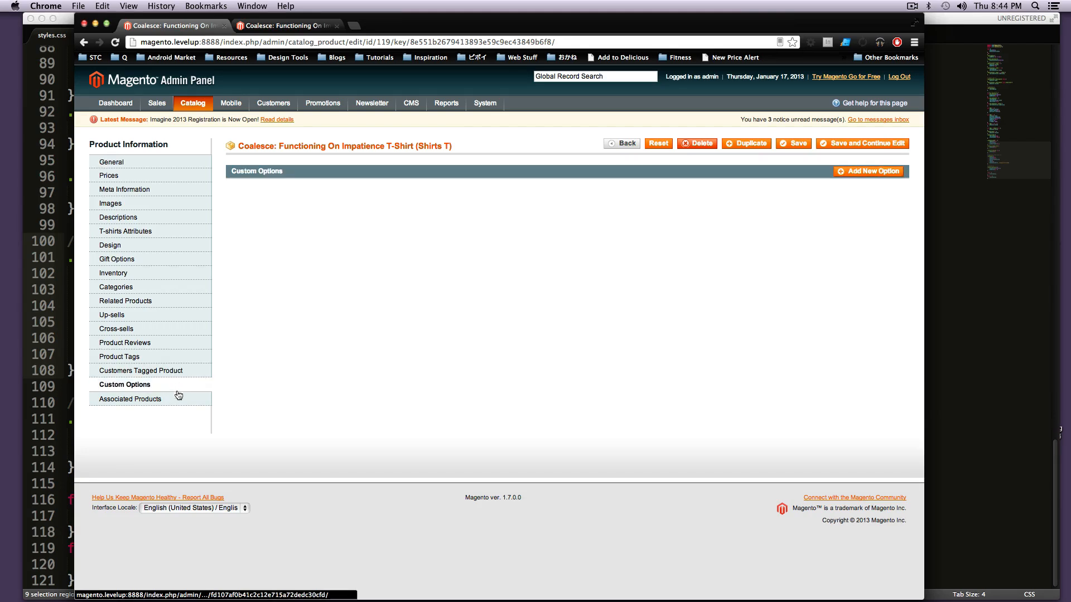
pyautogui.click(880, 172)
# Add a second option row and make the first option a text Field titled Front Text
pyautogui.click(881, 174)
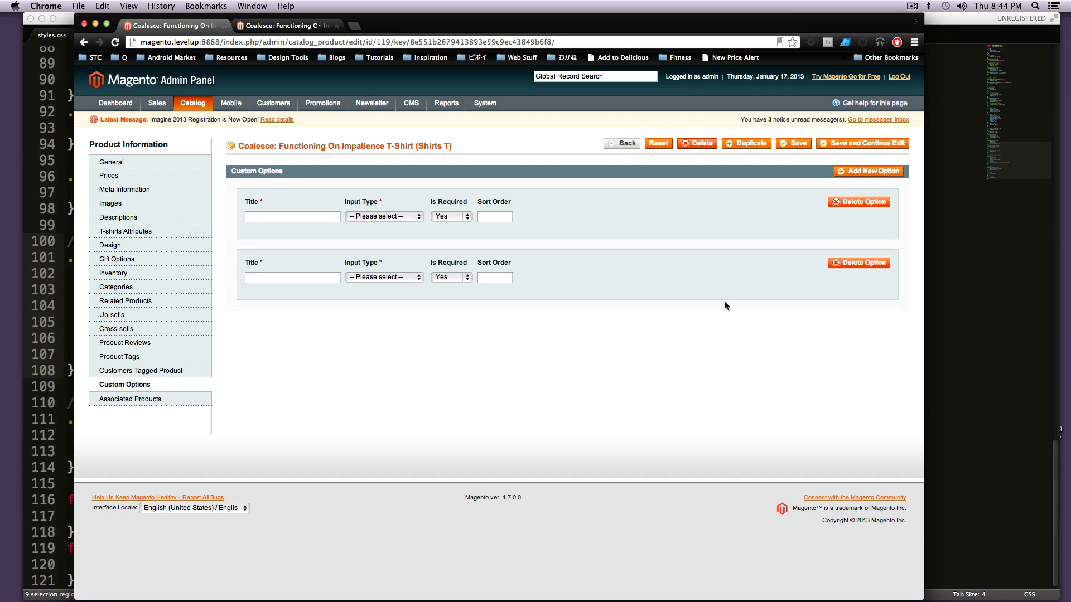
pyautogui.click(411, 215)
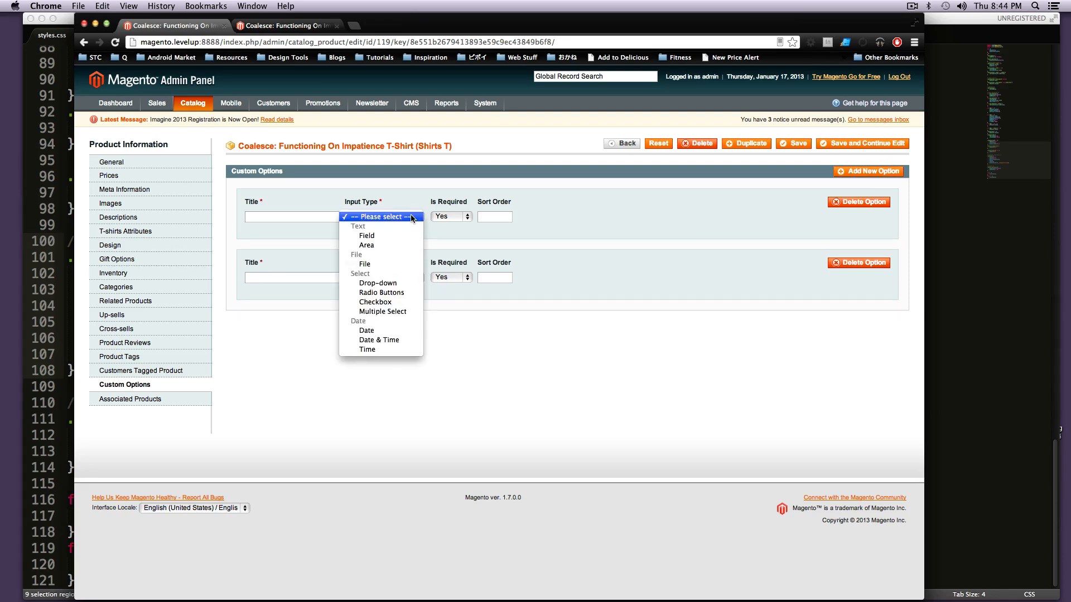
pyautogui.click(401, 234)
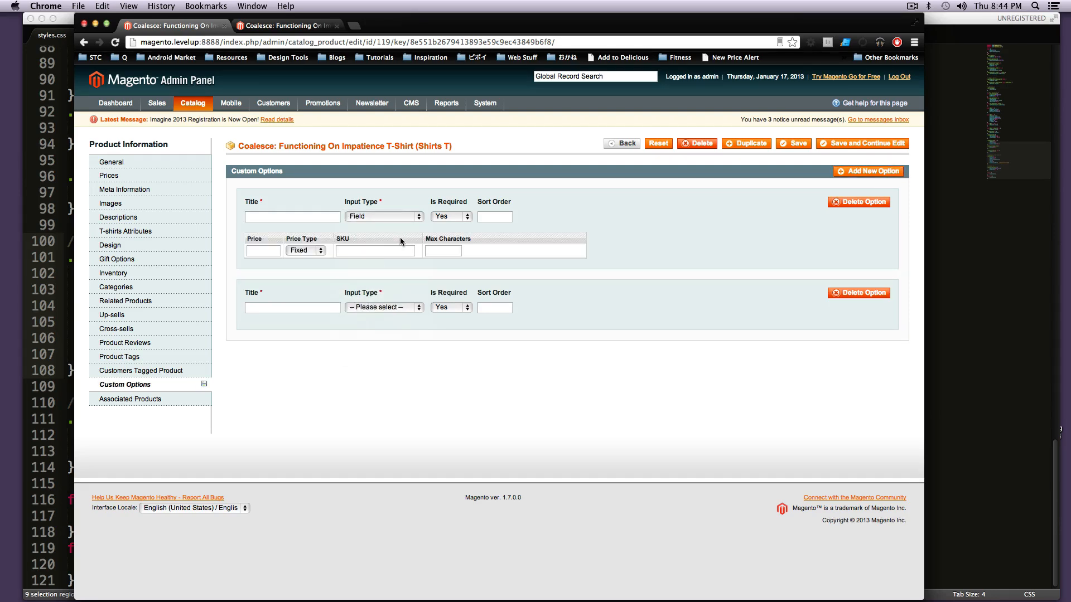
pyautogui.click(316, 221)
pyautogui.write('Front Text')
pyautogui.moveTo(268, 217); pyautogui.dragTo(302, 216)
# Make the second option a text Area titled Back Text priced $10
pyautogui.click(288, 307)
pyautogui.write('Back Text')
pyautogui.click(347, 310)
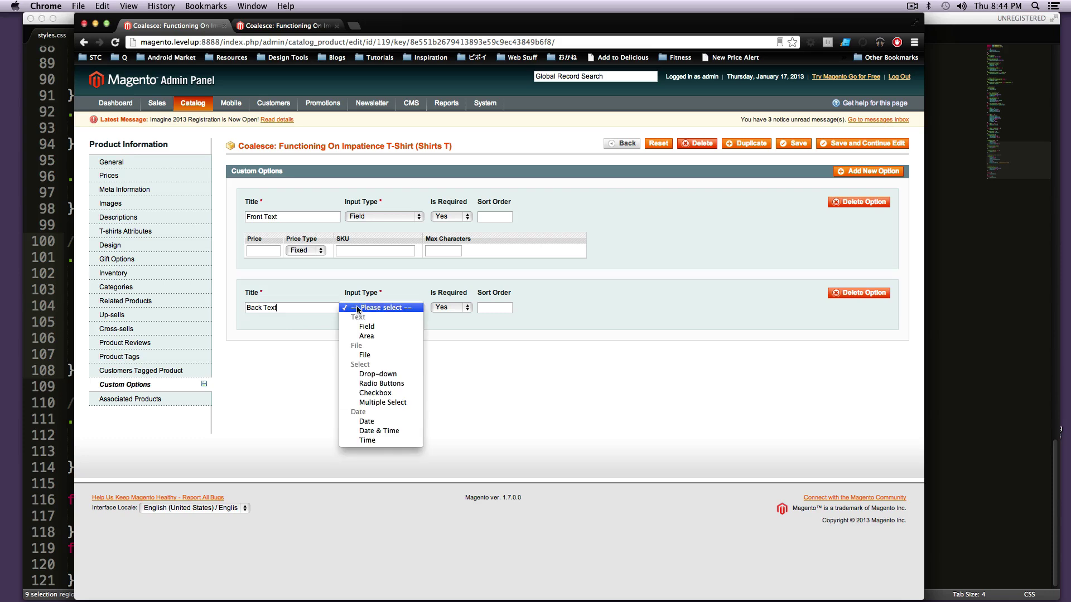
pyautogui.click(380, 337)
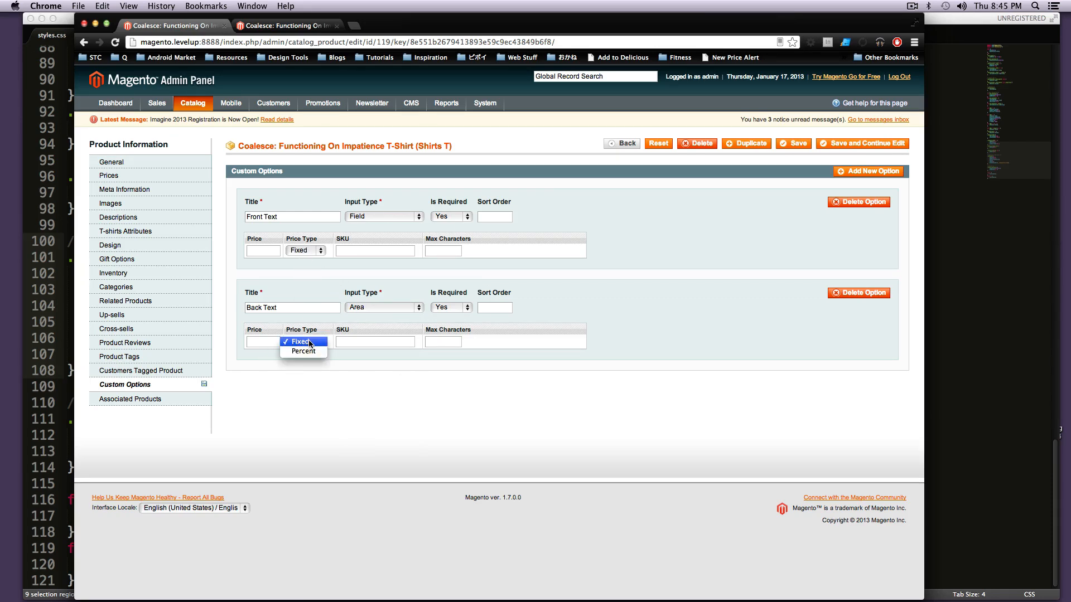
pyautogui.click(267, 342)
pyautogui.write('1')
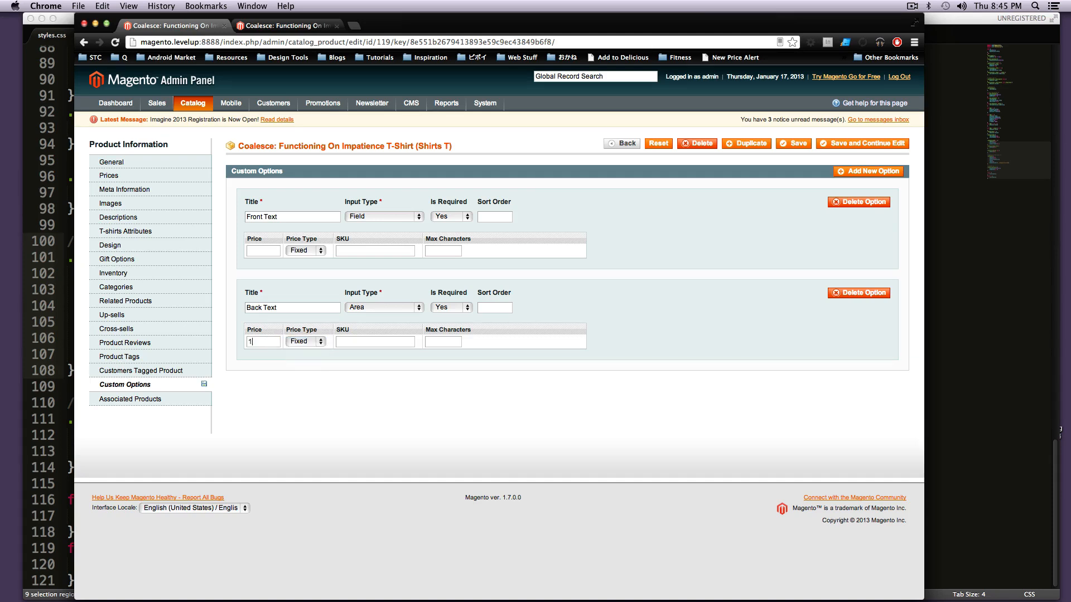
pyautogui.write('0')
# Price Front Text at fixed $5, set required flags and sort orders 0 and 1, and save the product
pyautogui.click(314, 251)
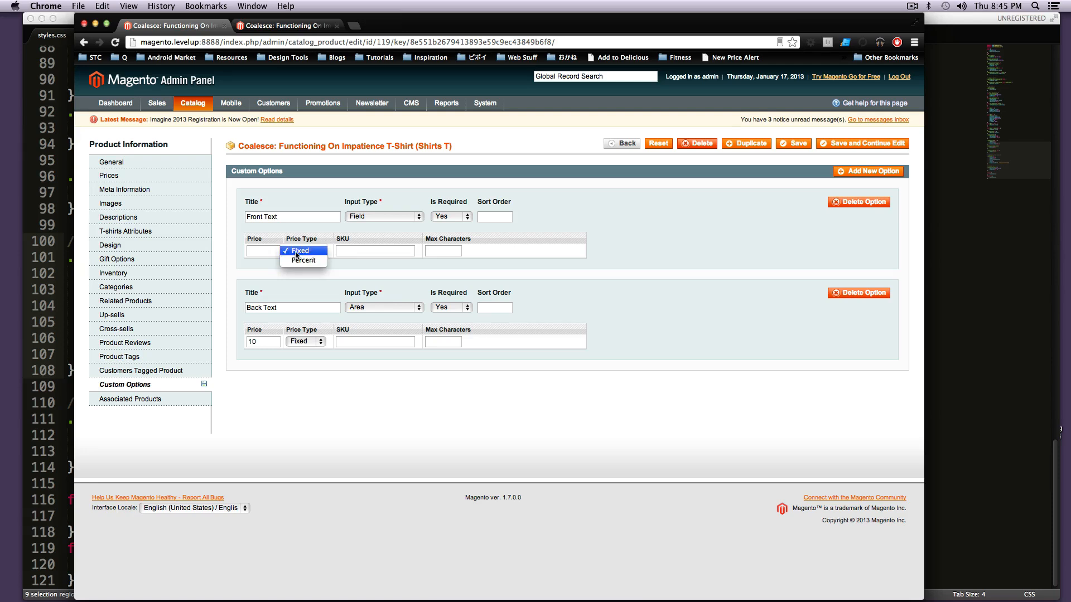
pyautogui.click(259, 251)
pyautogui.write('5')
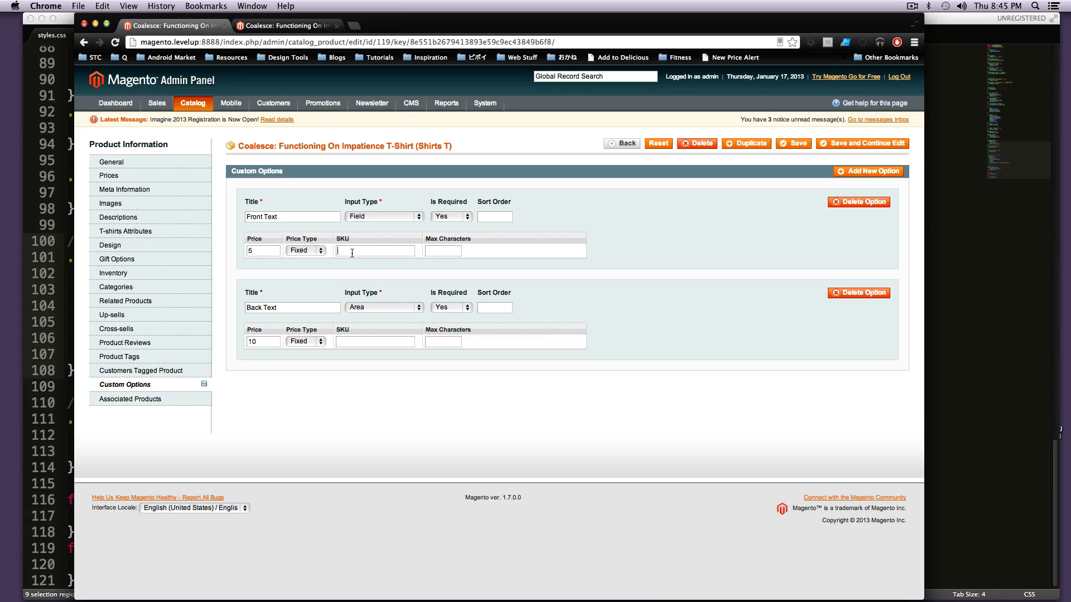
pyautogui.click(458, 219)
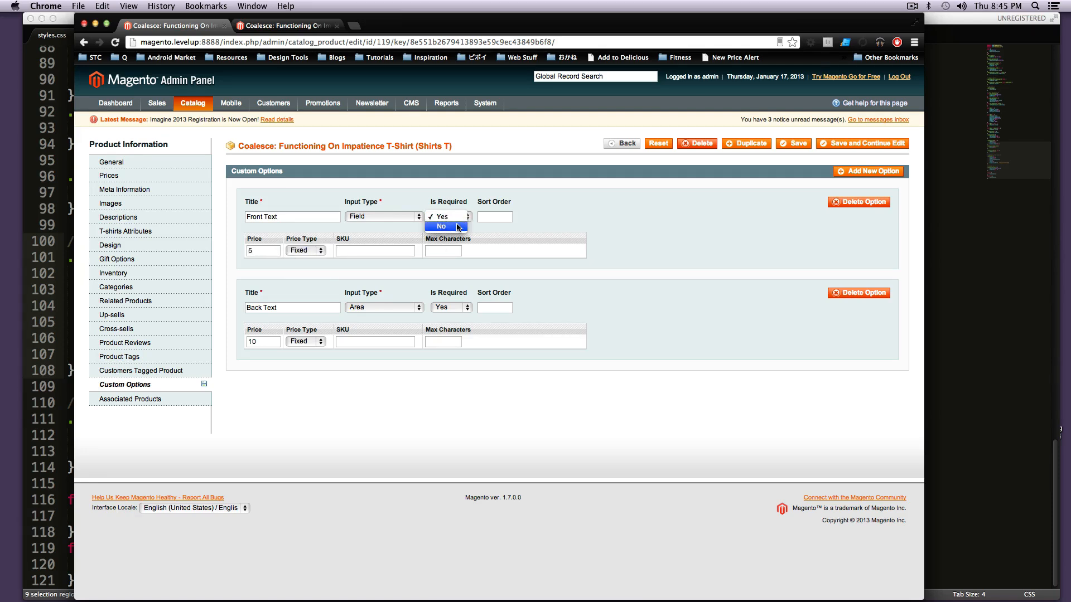
pyautogui.click(458, 227)
pyautogui.click(450, 308)
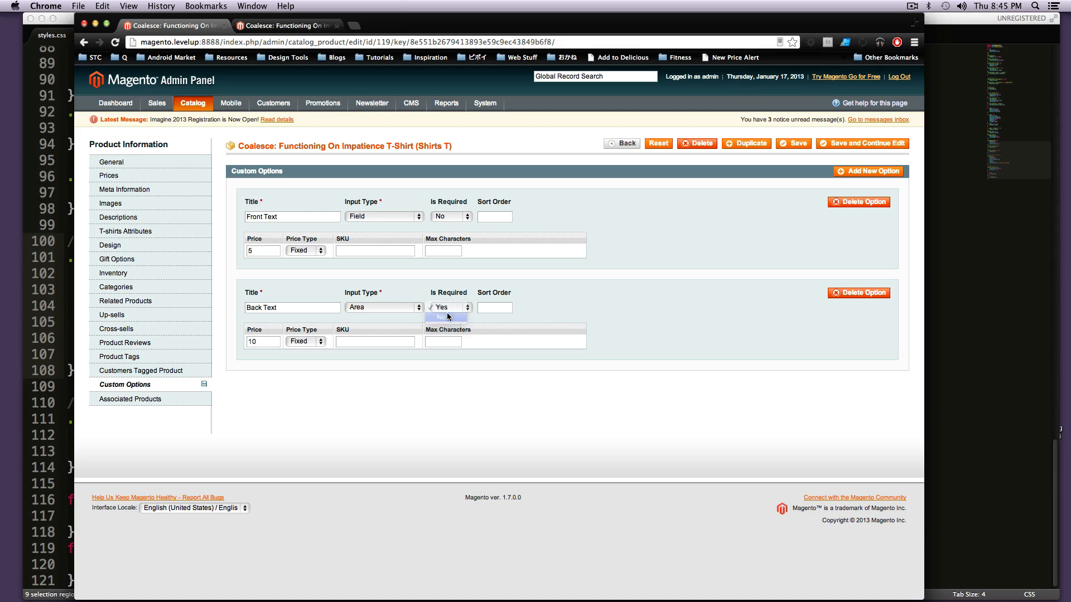
pyautogui.moveTo(285, 217)
pyautogui.mouseDown()
pyautogui.moveTo(245, 218)
pyautogui.moveTo(249, 250)
pyautogui.mouseUp()
pyautogui.click(479, 217)
pyautogui.write('0')
pyautogui.click(797, 143)
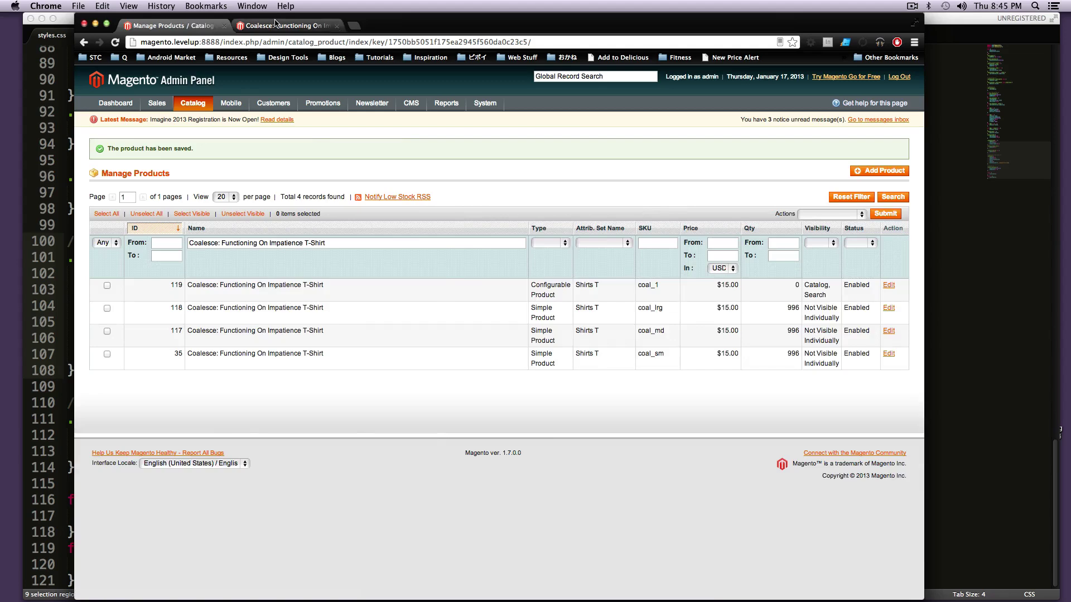
pyautogui.click(276, 25)
# Reload the product page and confirm the Front Text $5.00 and Back Text $10.00 surcharges
pyautogui.click(116, 42)
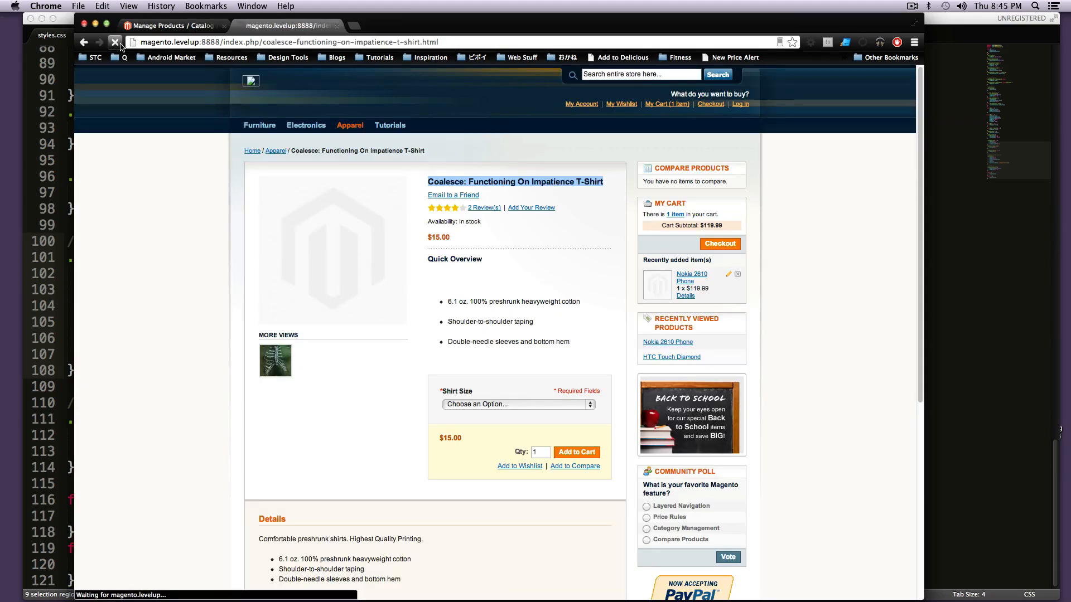
pyautogui.scroll(-3, 656, 452)
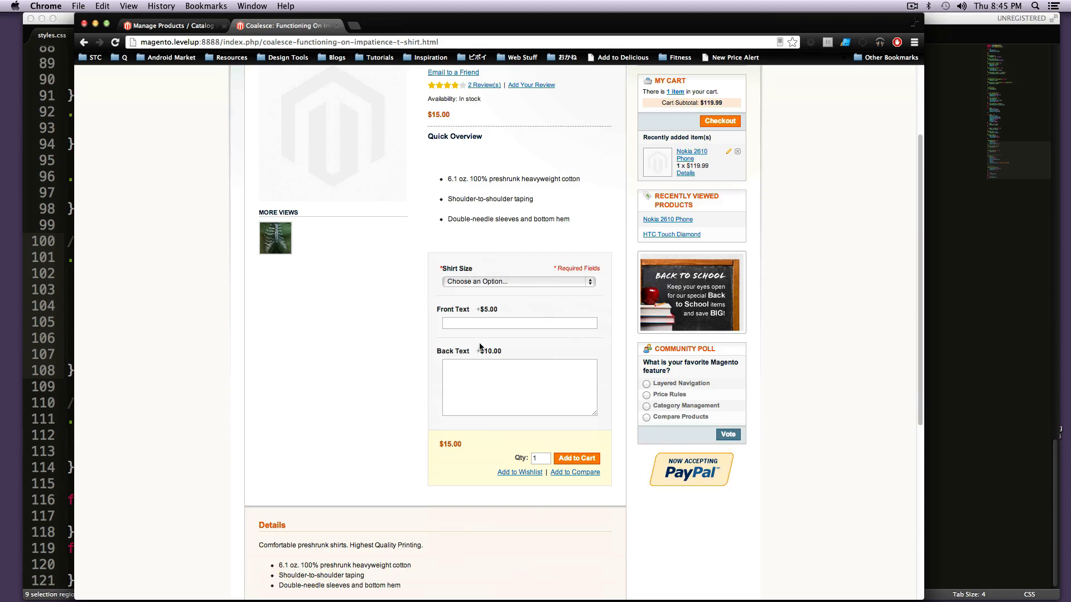
pyautogui.moveTo(487, 311); pyautogui.dragTo(503, 310)
pyautogui.click(502, 365)
pyautogui.moveTo(476, 351); pyautogui.dragTo(504, 351)
# Choose Shirt Size Small and add the T-shirt to the cart
pyautogui.click(493, 283)
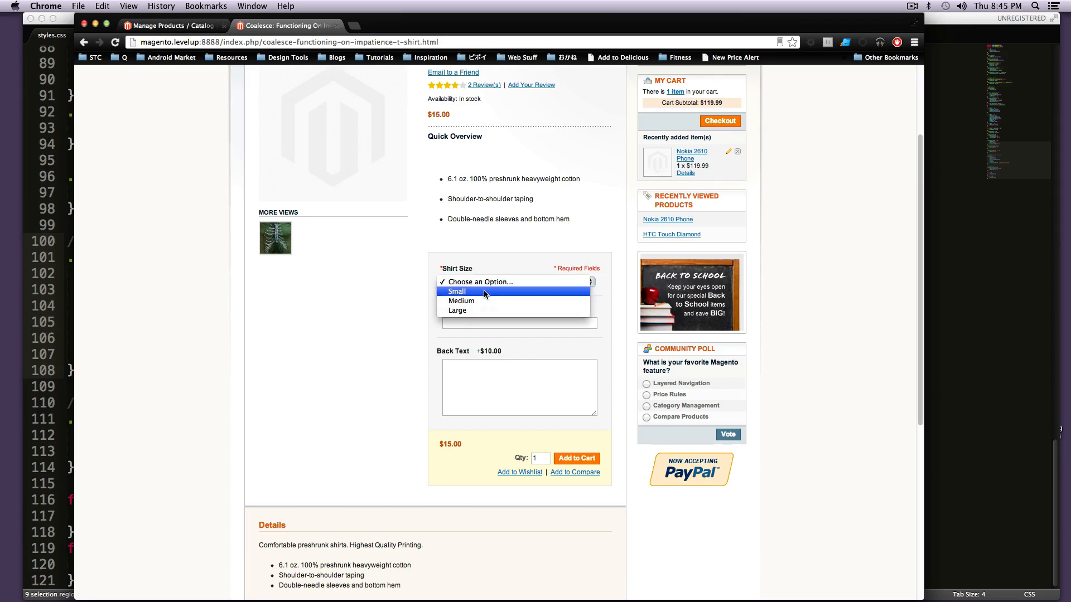
pyautogui.click(484, 291)
pyautogui.click(567, 458)
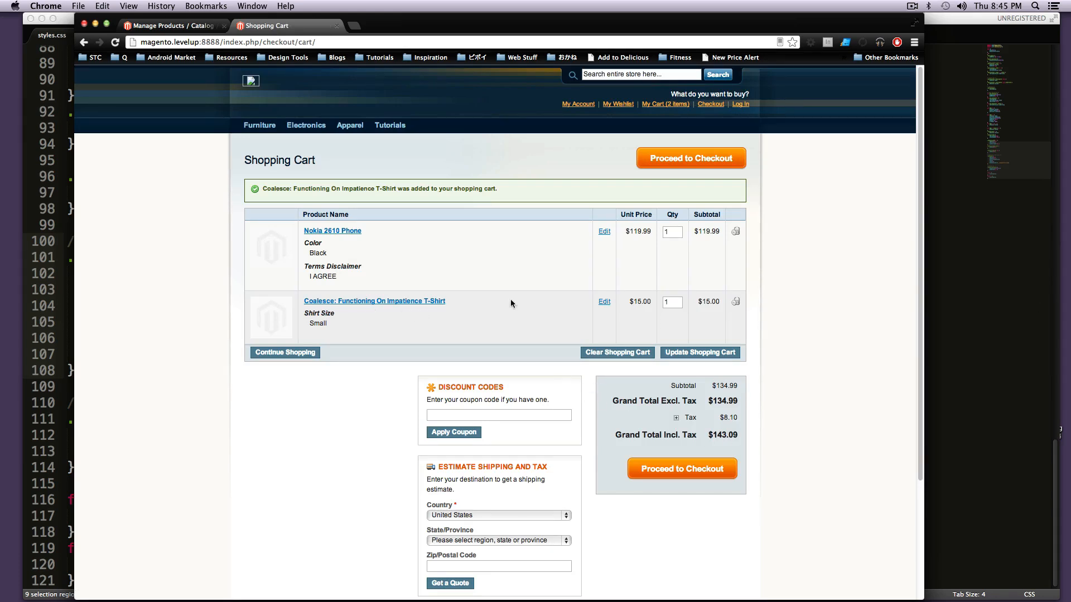
# Return to the product page and enter front text "Scott is DOPE"
pyautogui.click(432, 302)
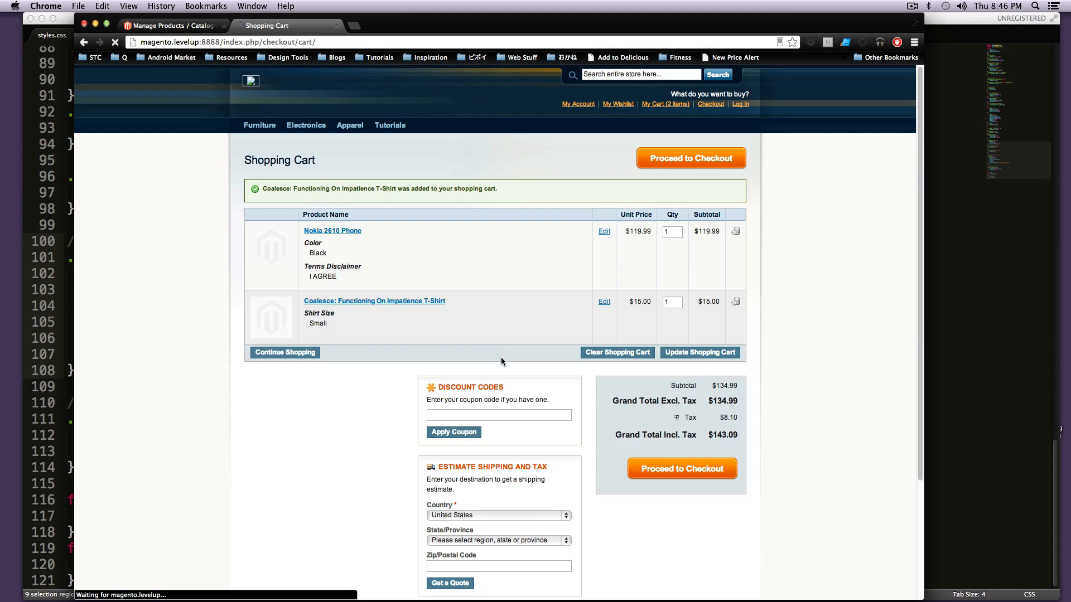
pyautogui.click(483, 439)
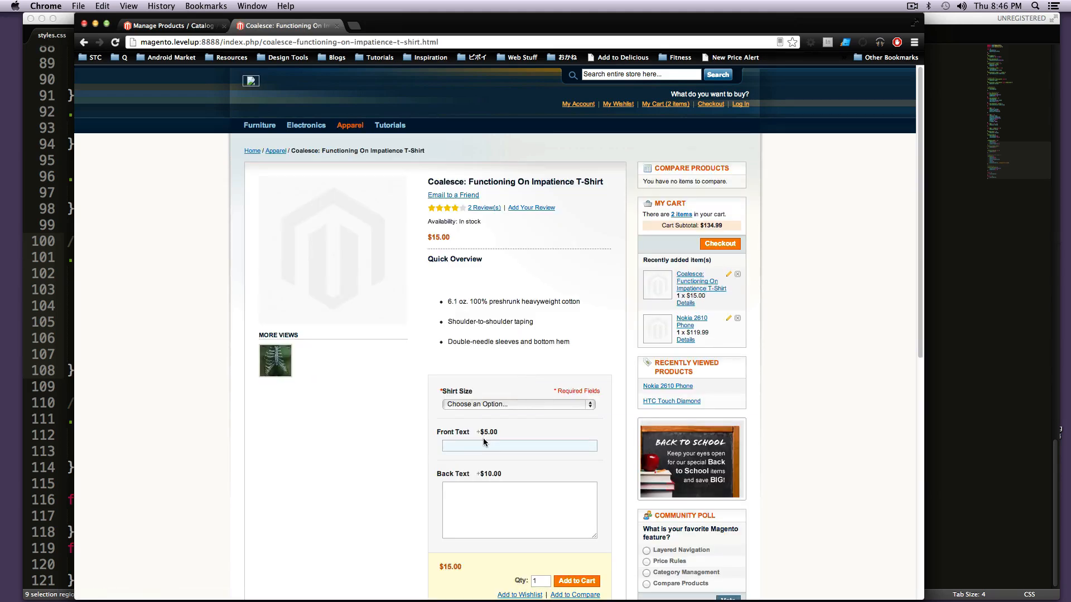
pyautogui.write('Scott')
pyautogui.write(' is DOPE')
pyautogui.scroll(-3, 561, 301)
pyautogui.click(654, 560)
# Choose Shirt Size Medium, confirm the $20.00 price, and add the shirt to the cart
pyautogui.click(576, 443)
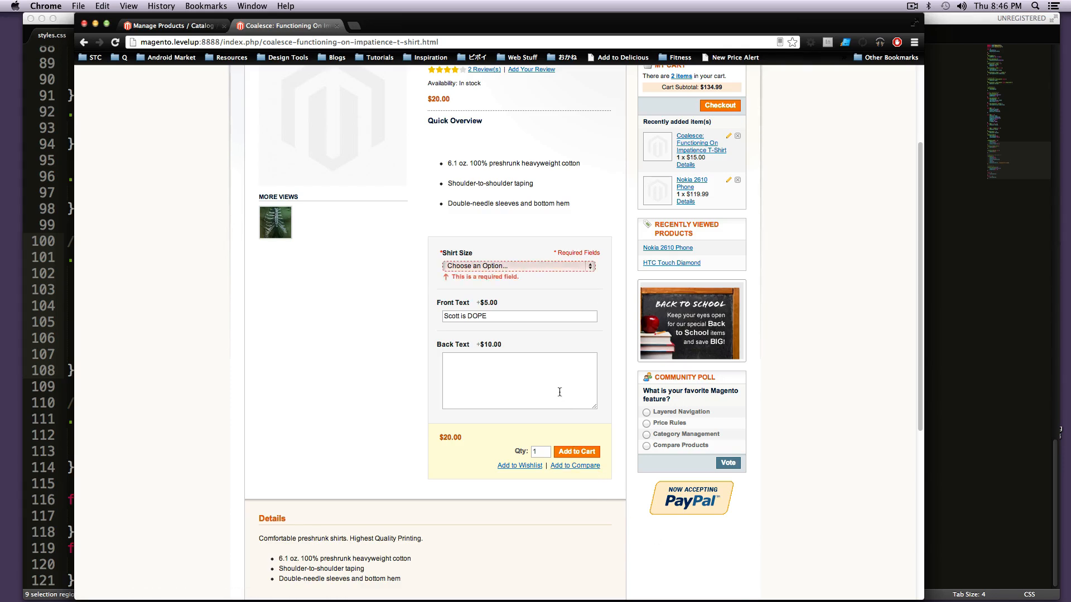
pyautogui.click(493, 266)
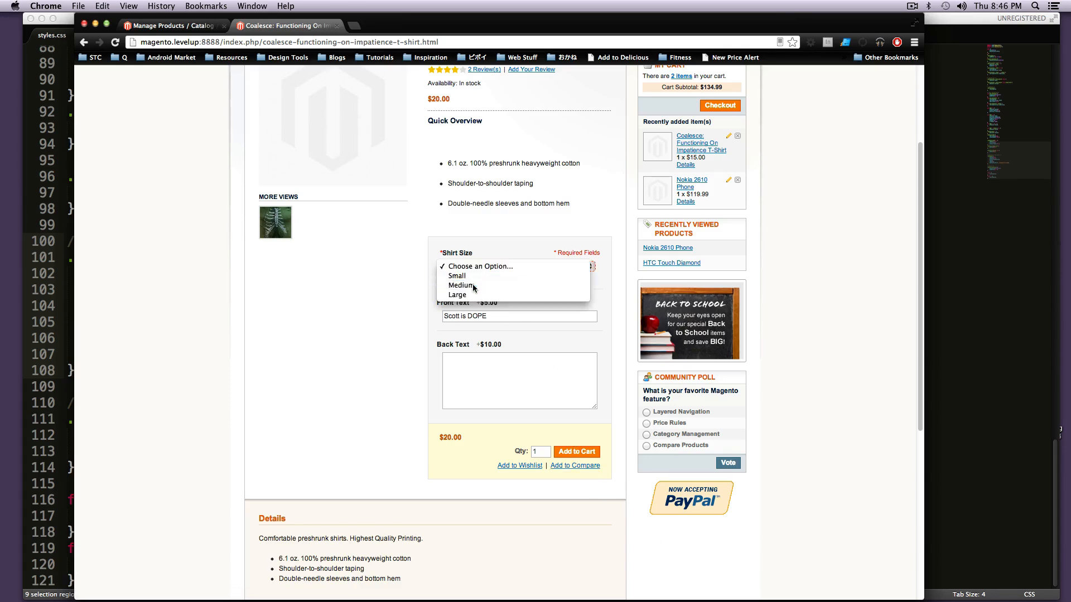
pyautogui.click(473, 286)
pyautogui.moveTo(457, 436); pyautogui.dragTo(427, 435)
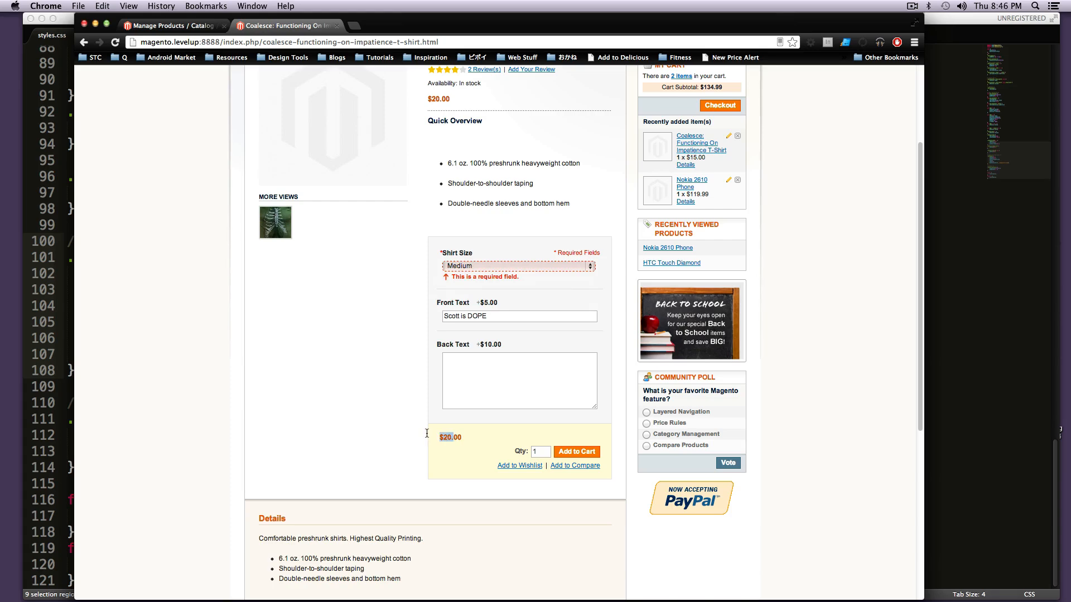
pyautogui.click(577, 451)
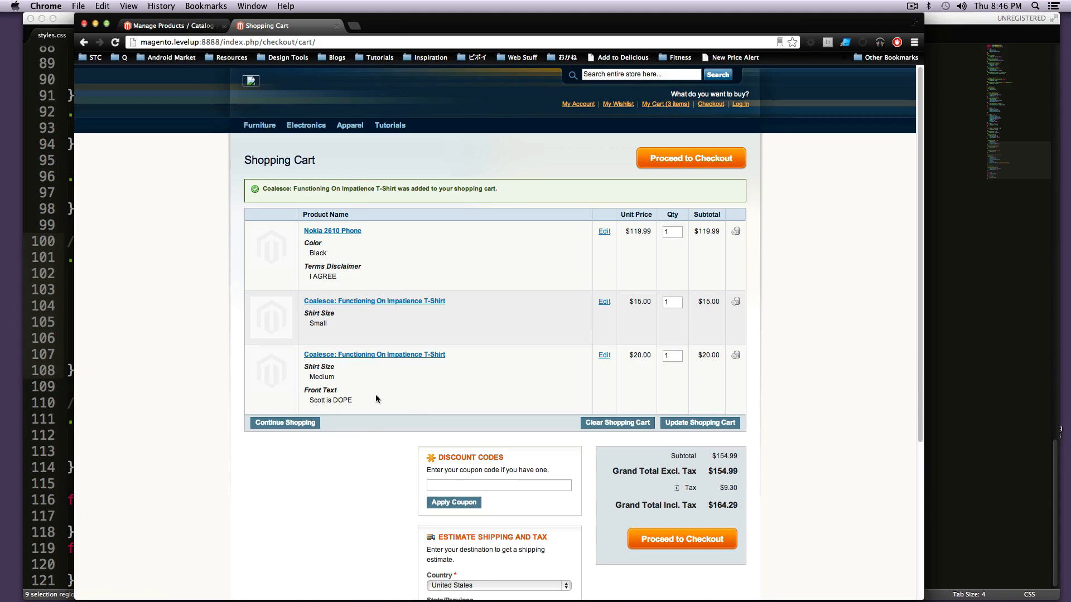
# Review the Front Text details in the cart and reopen the Coalesce T-shirt product page
pyautogui.moveTo(373, 395); pyautogui.dragTo(328, 393)
pyautogui.click(335, 400)
pyautogui.doubleClick(343, 400)
pyautogui.click(371, 404)
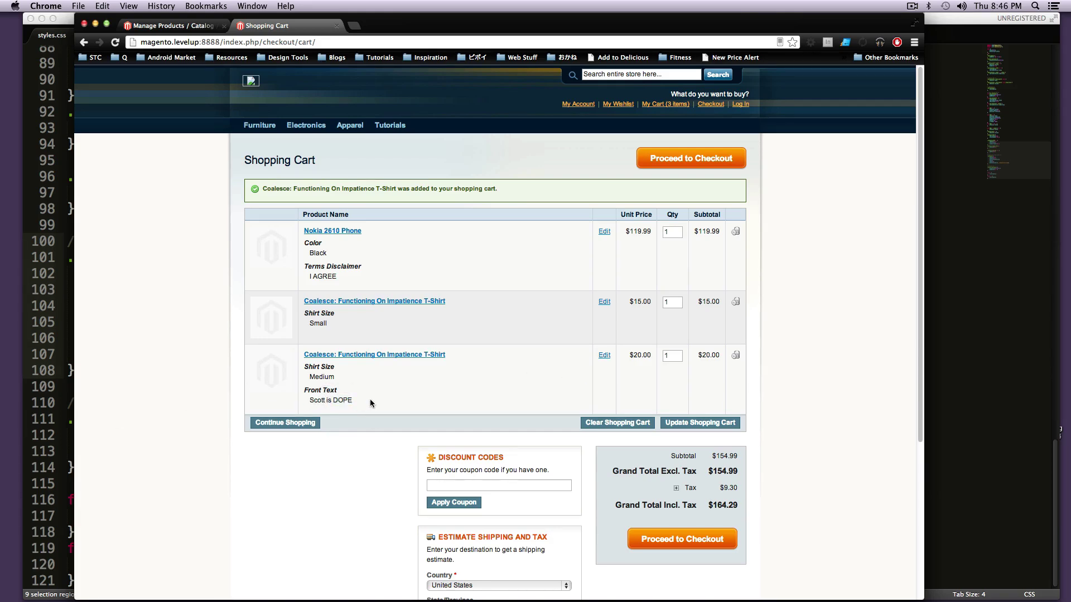
pyautogui.click(373, 356)
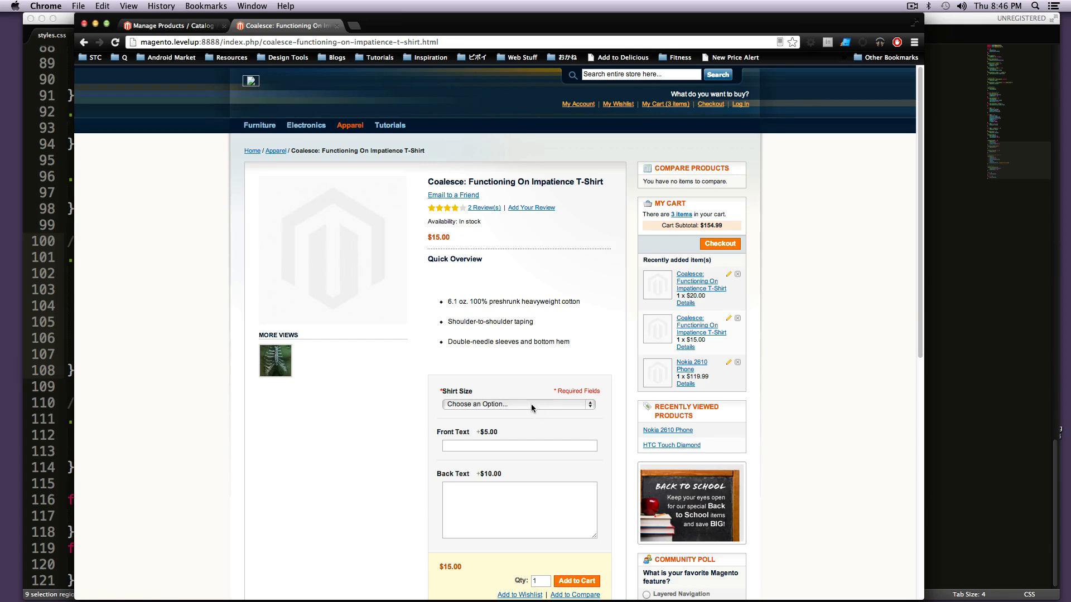
# Choose Shirt Size Large and enter front text LEVELUPTUTS
pyautogui.click(530, 403)
pyautogui.click(502, 434)
pyautogui.scroll(-5, 498, 436)
pyautogui.scroll(2, 469, 401)
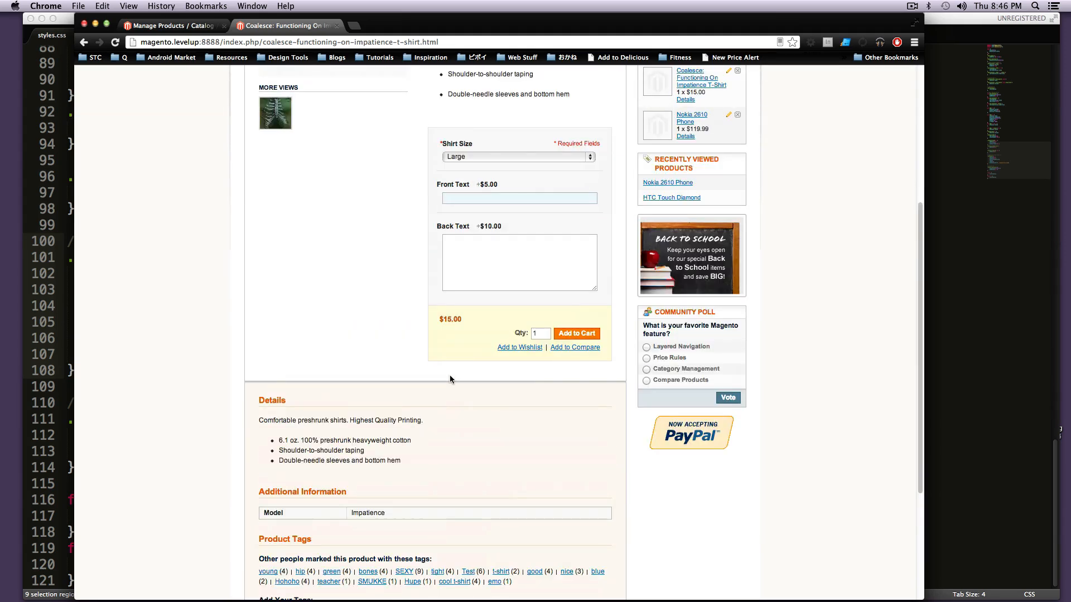
pyautogui.write('LEVELUP')
pyautogui.press('Tab')
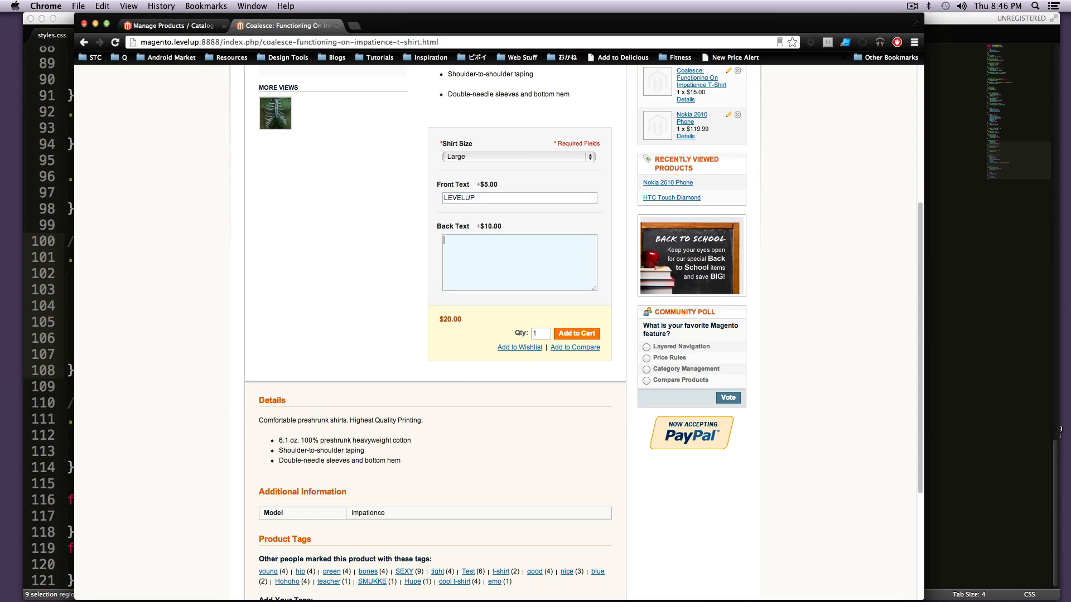
pyautogui.hotkey('shift', 'Tab')
pyautogui.press('Right')
pyautogui.write('TUTS')
# Enter back text IS TOTALY AWESOME and add the $30.00 Large shirt to the cart
pyautogui.press('Tab')
pyautogui.write('IS')
pyautogui.write(' TOTALY AWESOME')
pyautogui.moveTo(530, 239); pyautogui.dragTo(463, 240)
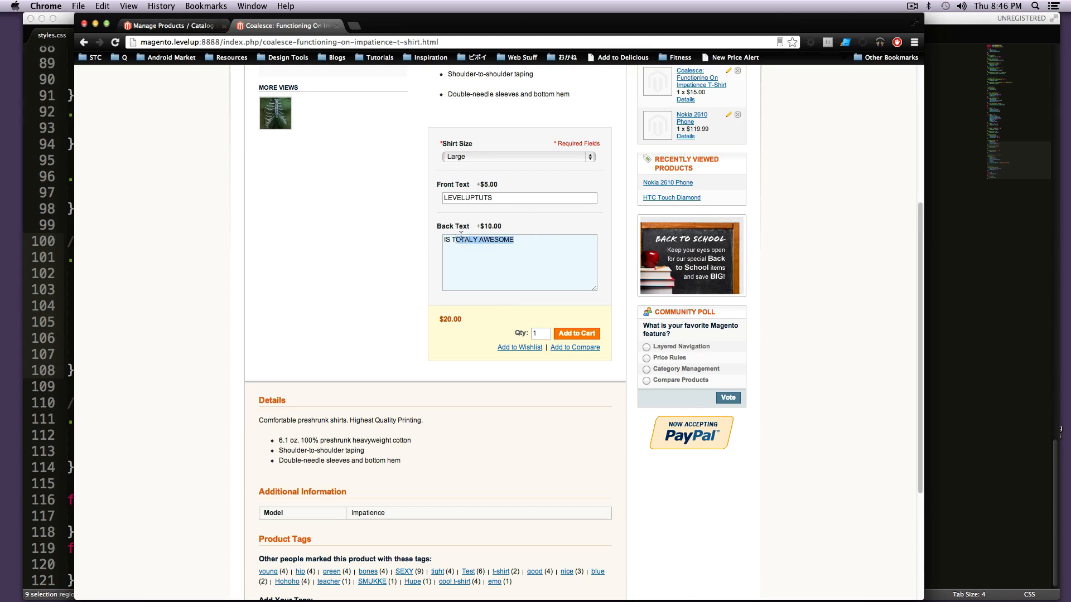
pyautogui.click(503, 200)
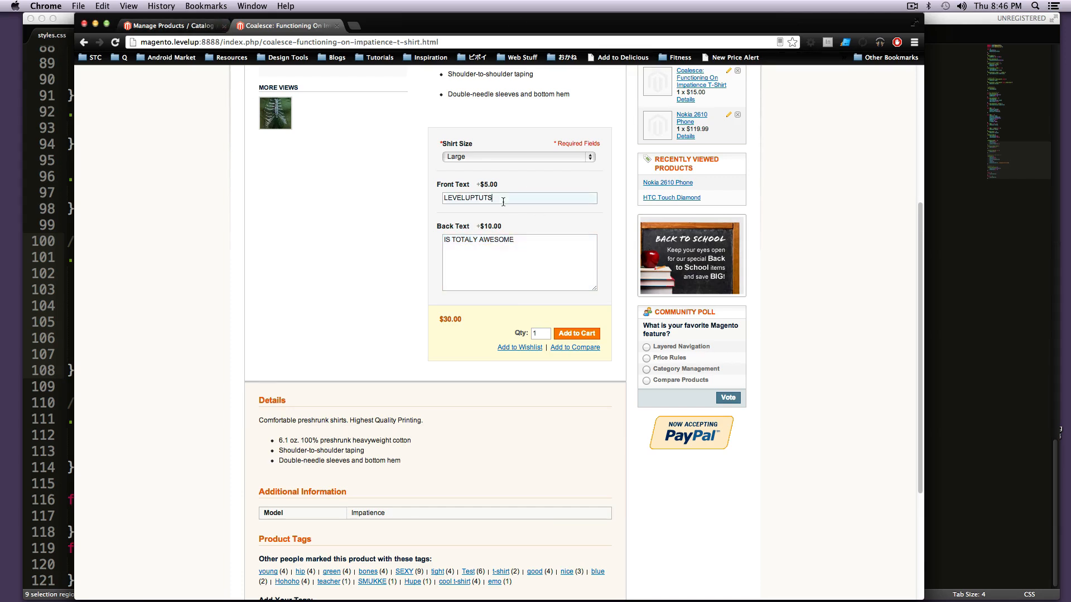
pyautogui.doubleClick(452, 320)
pyautogui.click(452, 320)
pyautogui.click(498, 198)
pyautogui.click(583, 336)
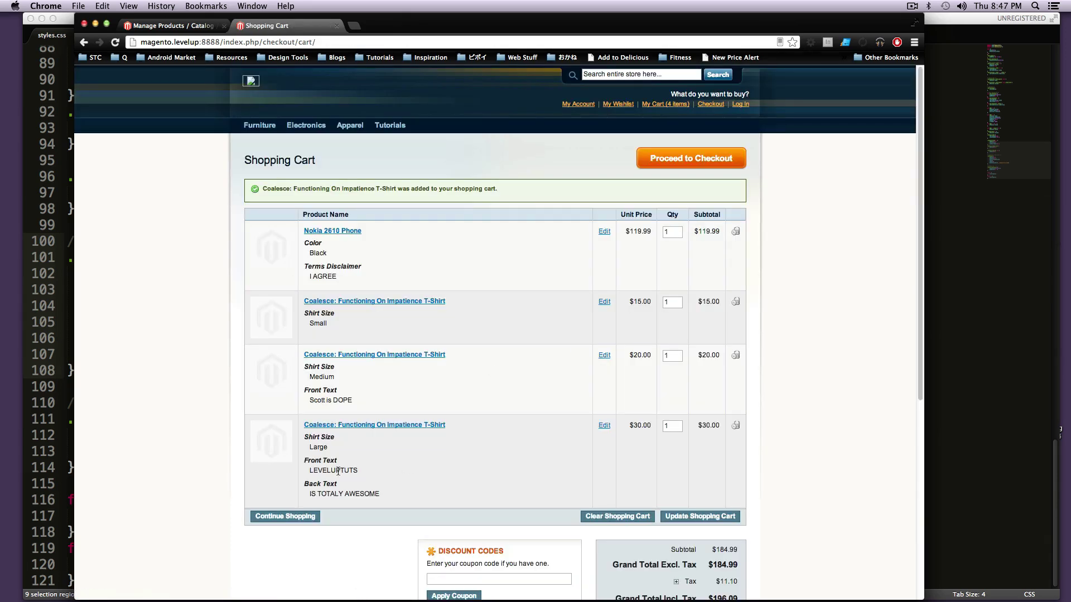
# Review the Small, Medium and Large shirt rows in the cart, then return to Manage Products
pyautogui.moveTo(339, 471); pyautogui.dragTo(294, 369)
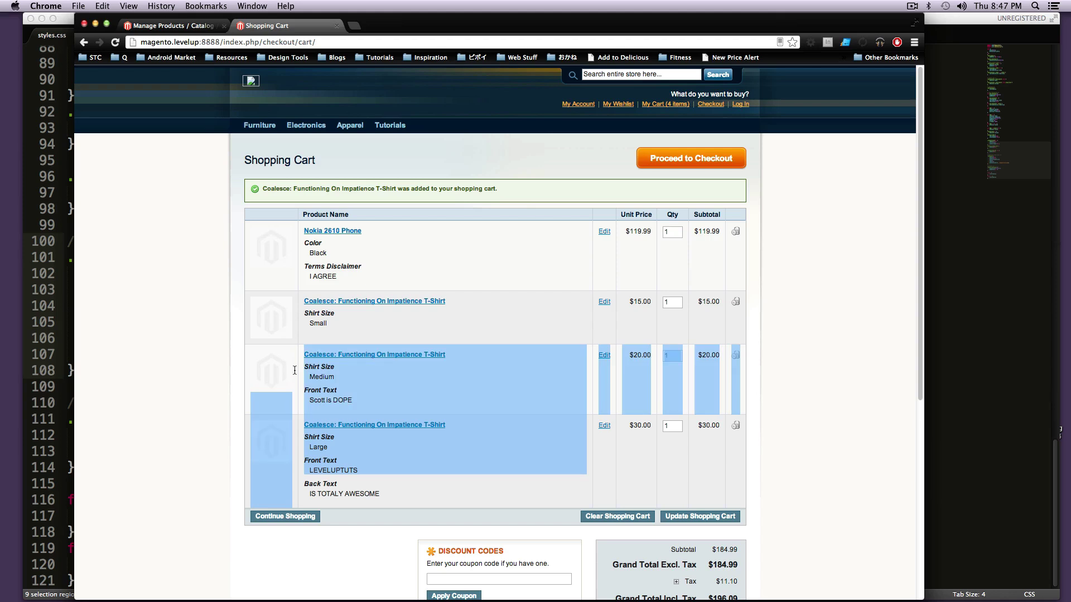
pyautogui.click(427, 439)
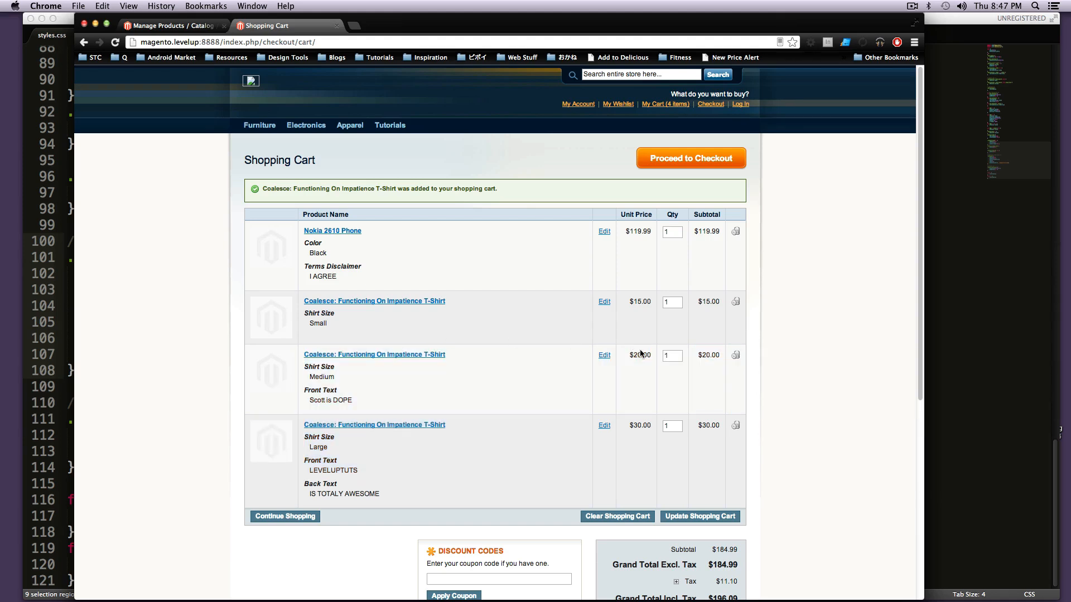
pyautogui.moveTo(671, 301); pyautogui.dragTo(652, 299)
pyautogui.click(526, 299)
pyautogui.tripleClick(467, 318)
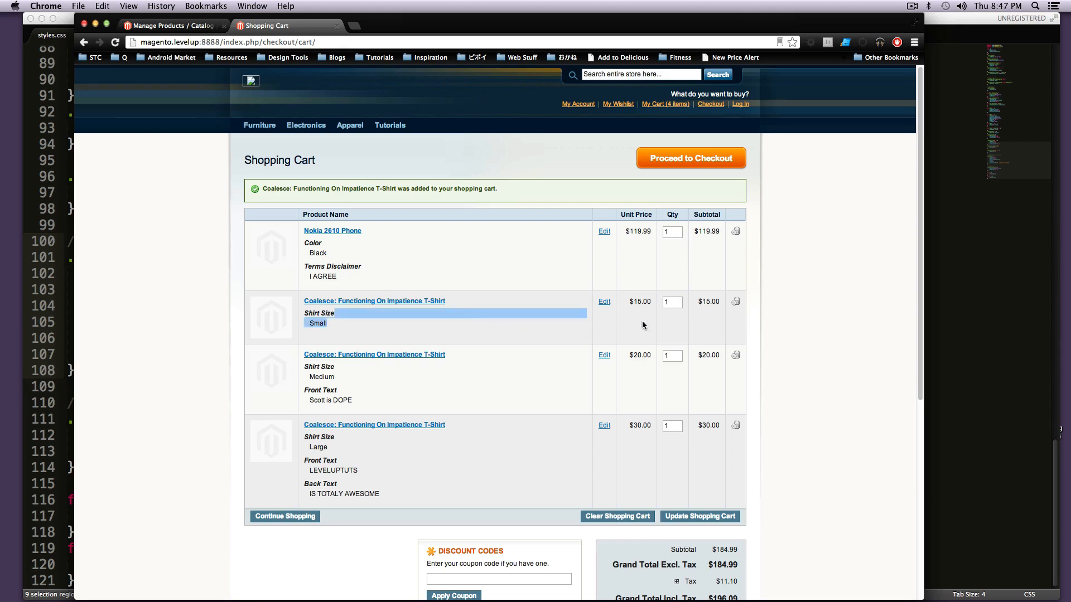
pyautogui.moveTo(561, 375)
pyautogui.mouseDown()
pyautogui.moveTo(636, 373)
pyautogui.moveTo(475, 471)
pyautogui.moveTo(291, 451)
pyautogui.moveTo(379, 463)
pyautogui.mouseUp()
pyautogui.click(379, 464)
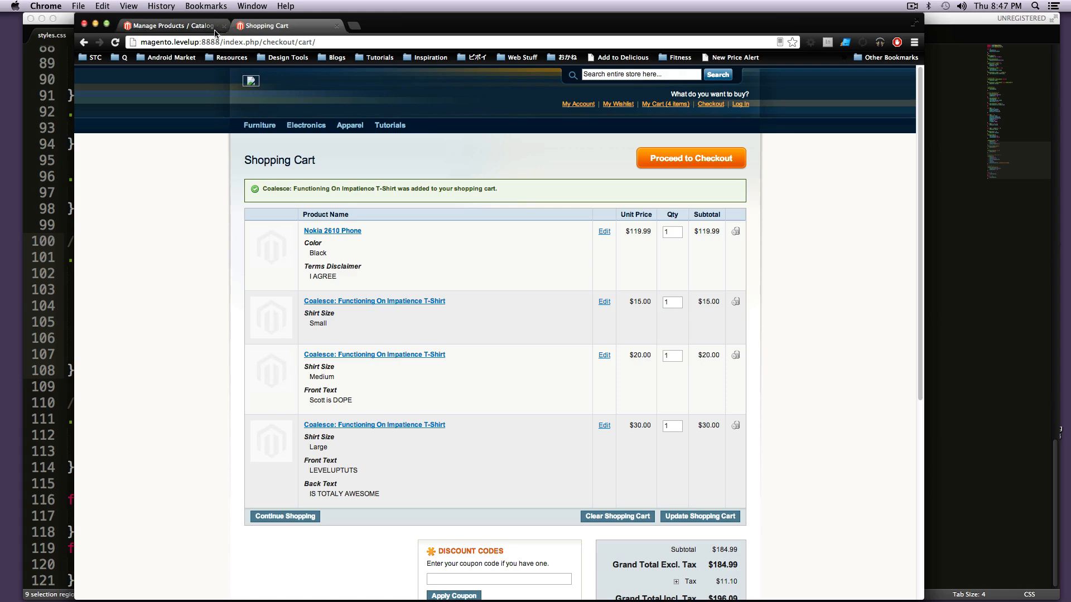
pyautogui.click(189, 25)
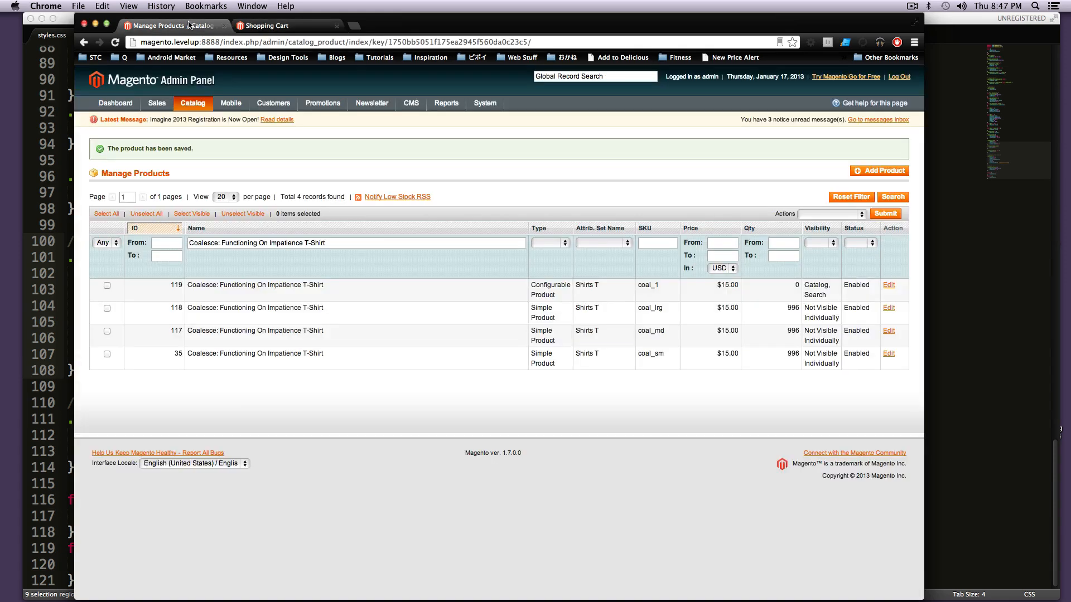
# Edit configurable product 119 and show its Custom Options with Front Text and Back Text
pyautogui.click(333, 295)
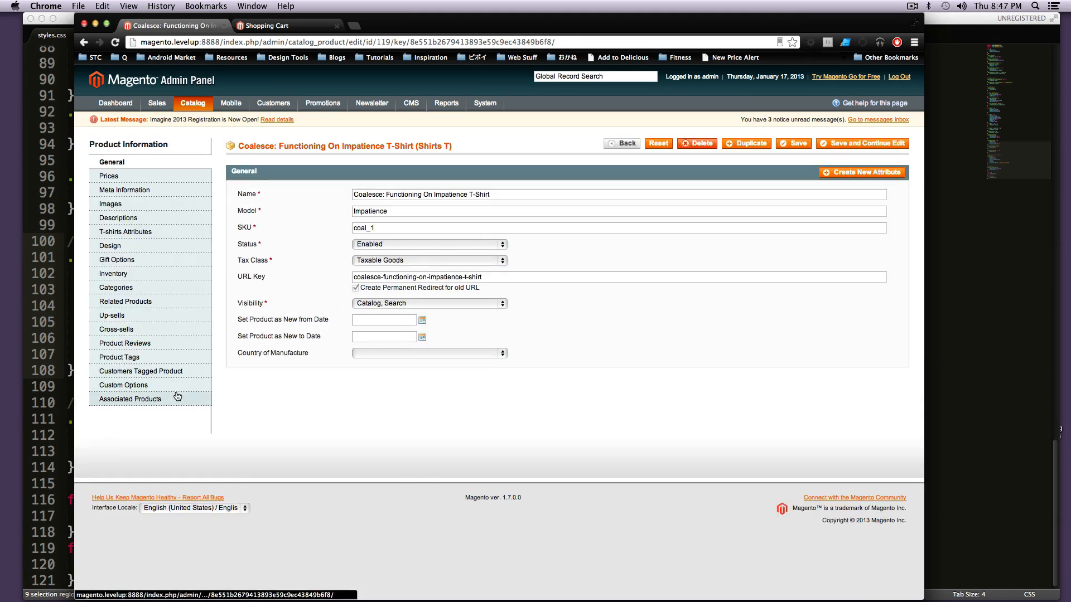
pyautogui.click(125, 399)
pyautogui.click(113, 386)
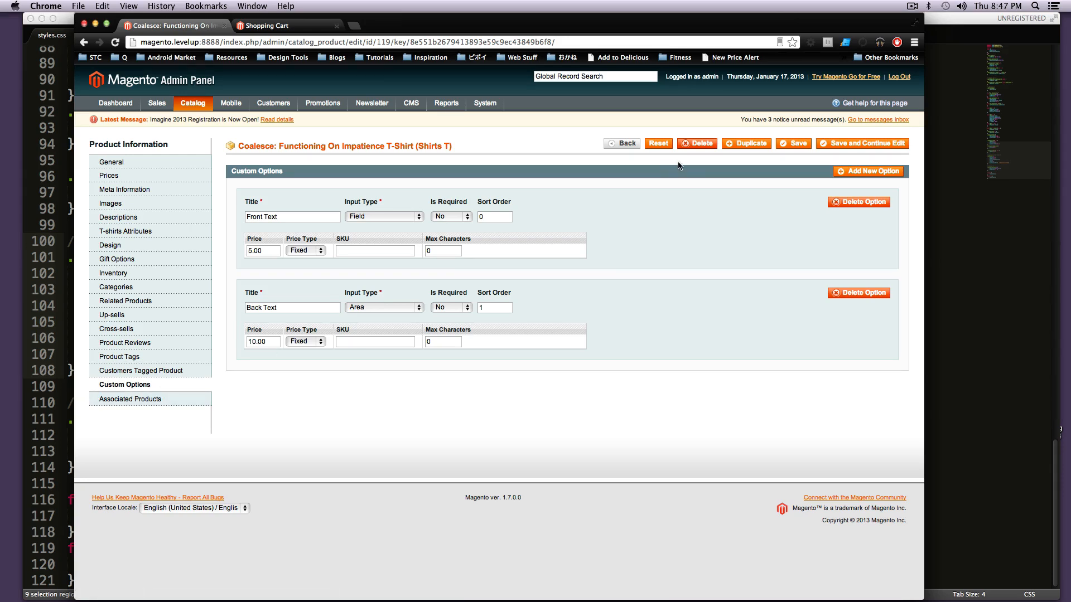
# Add a new custom option with Date input and title it Rush Pick Up Date
pyautogui.click(857, 174)
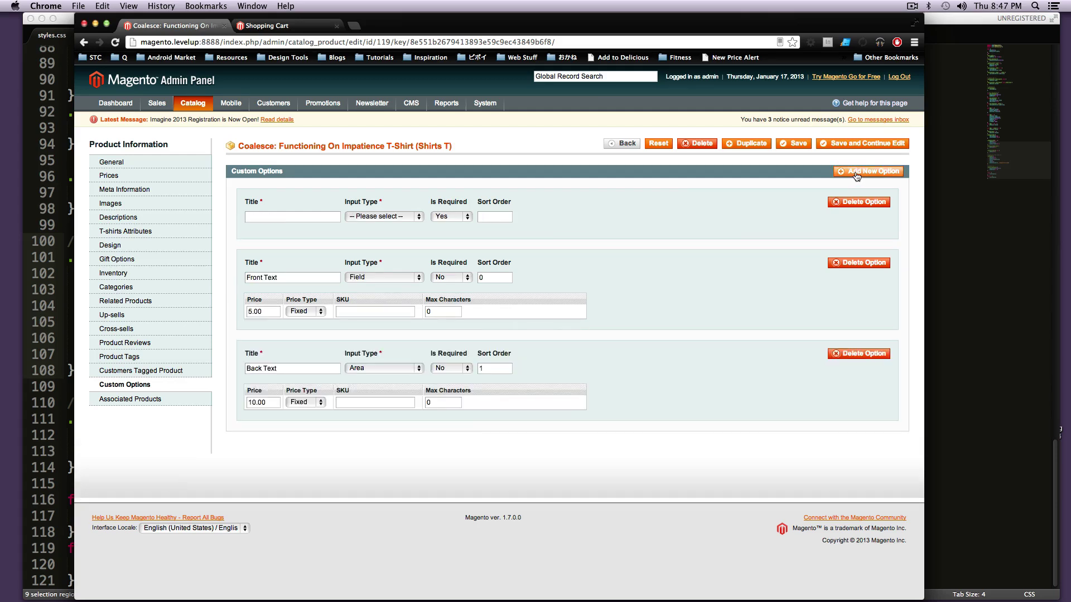
pyautogui.click(364, 218)
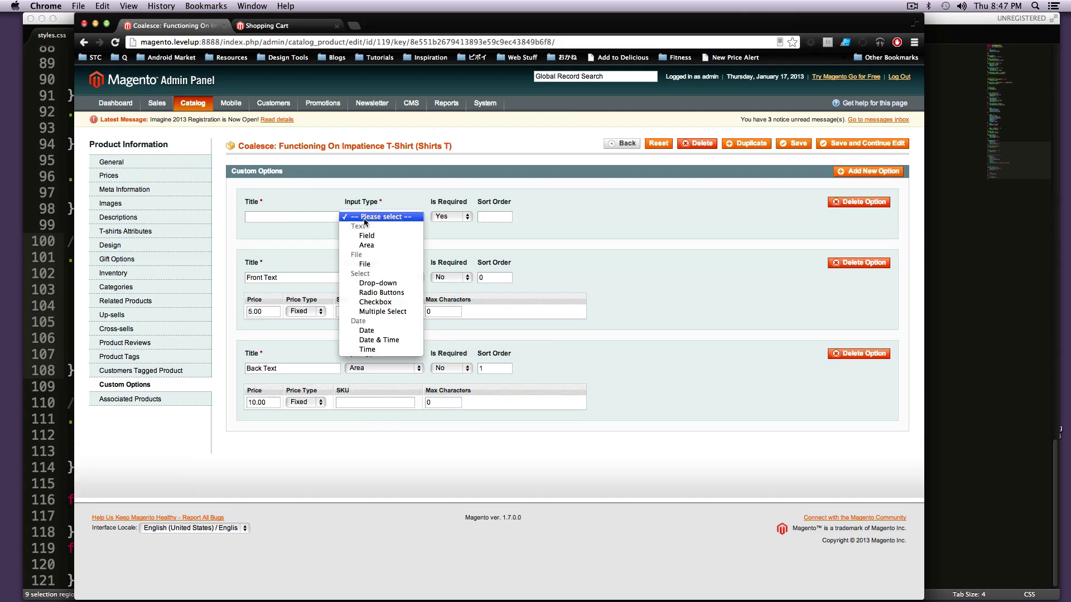
pyautogui.click(391, 332)
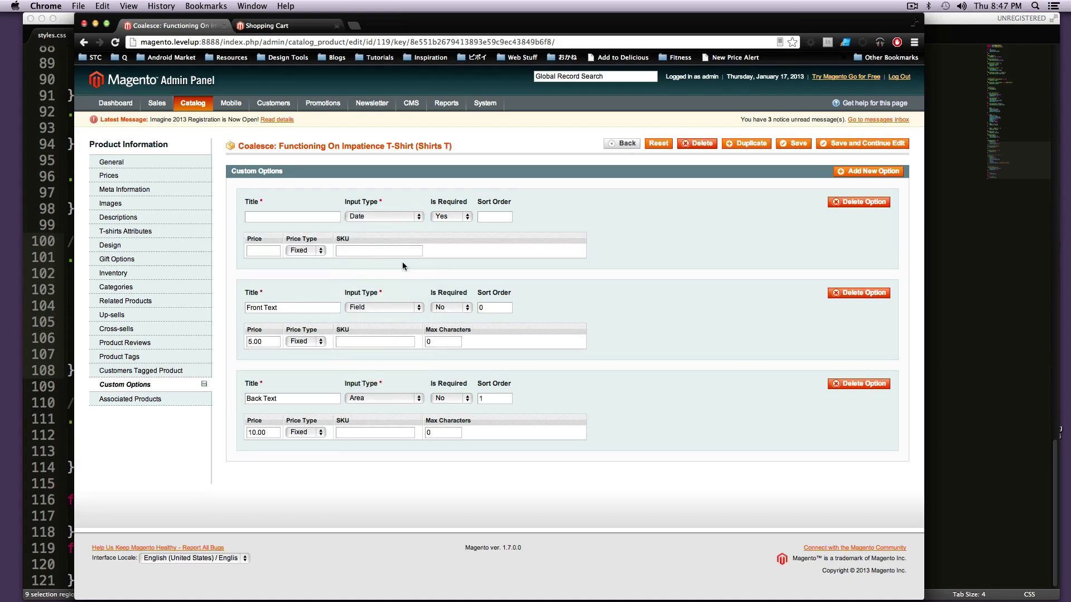
pyautogui.click(289, 251)
pyautogui.click(321, 217)
pyautogui.write('ick Up')
# Keep the option's price type Fixed at 5 and tidy the Rush Pick Up Date title
pyautogui.click(307, 252)
pyautogui.click(307, 252)
pyautogui.moveTo(246, 217); pyautogui.dragTo(271, 217)
pyautogui.click(268, 217)
pyautogui.doubleClick(287, 216)
pyautogui.click(326, 215)
pyautogui.write('Date')
pyautogui.write('5')
pyautogui.write('Rush')
# Save the T-shirt product with its new option and switch to the storefront cart
pyautogui.click(799, 146)
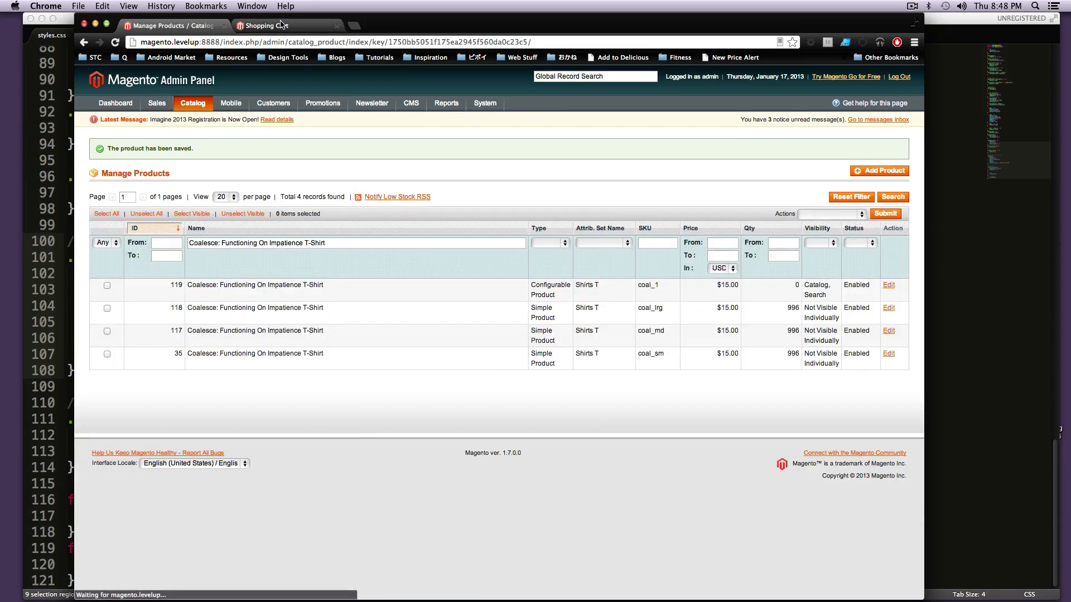
pyautogui.click(282, 24)
pyautogui.rightClick(281, 23)
pyautogui.click(297, 39)
# Reload the cart, view the T-shirt's storefront page, and return to the admin product list
pyautogui.click(115, 41)
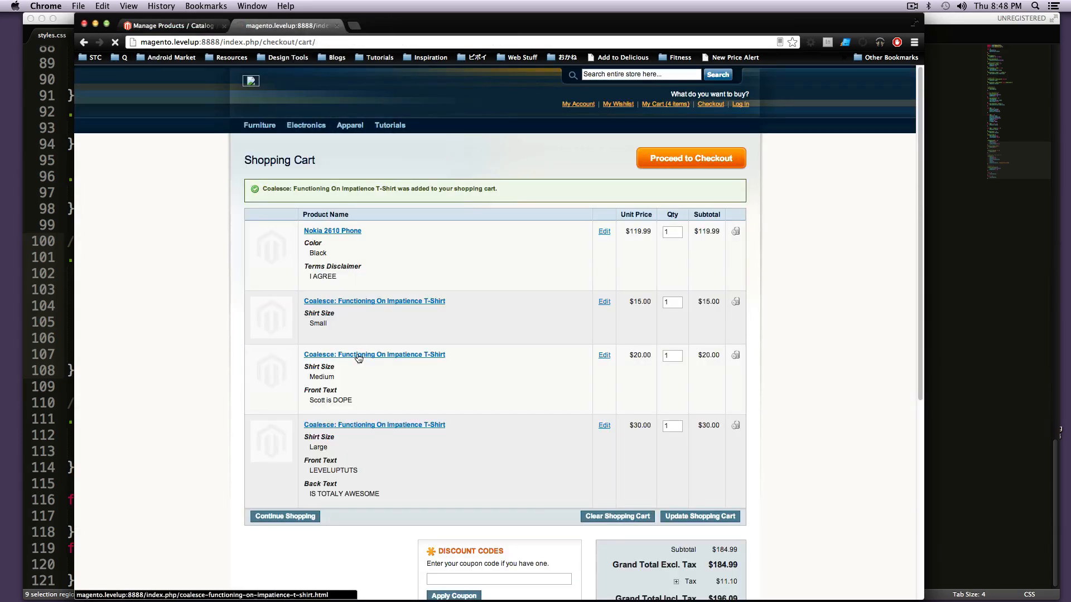
pyautogui.click(363, 298)
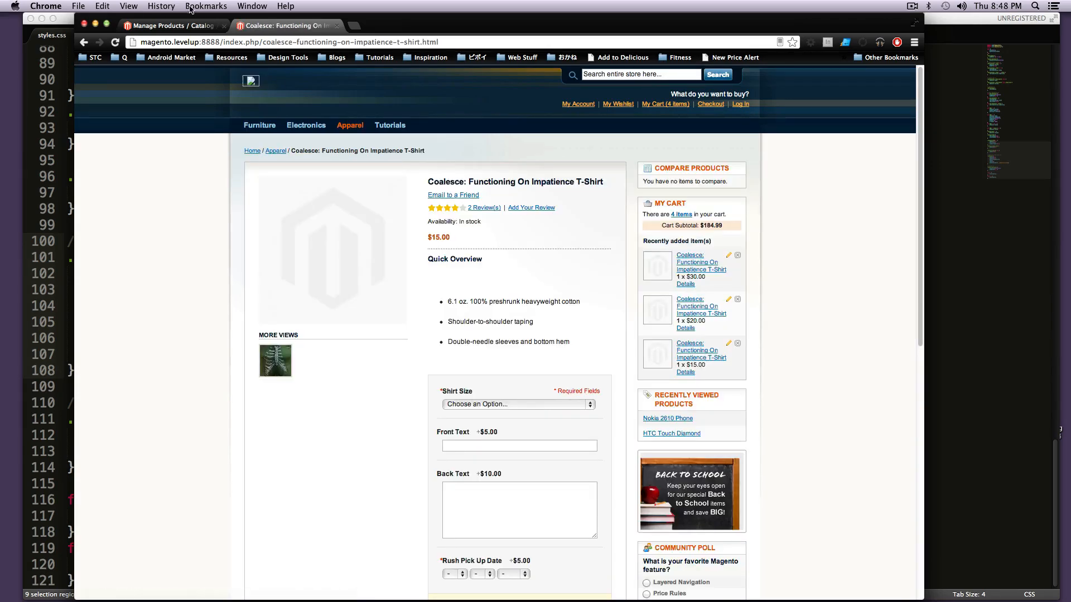
pyautogui.click(172, 25)
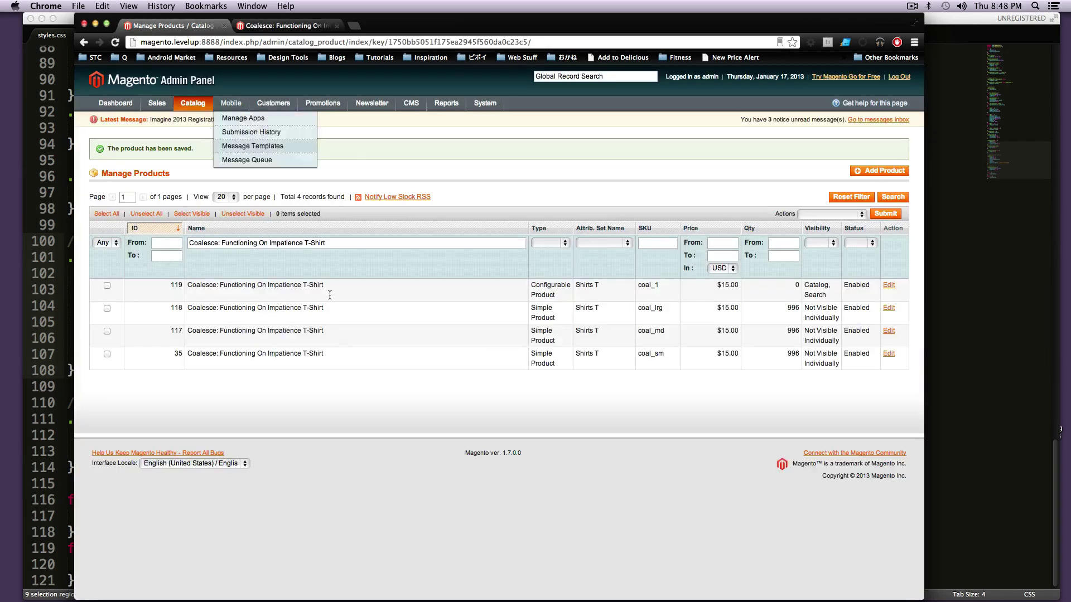
# In product 119's Custom Options, set Is Required for Rush Pick Up Date to No
pyautogui.click(250, 289)
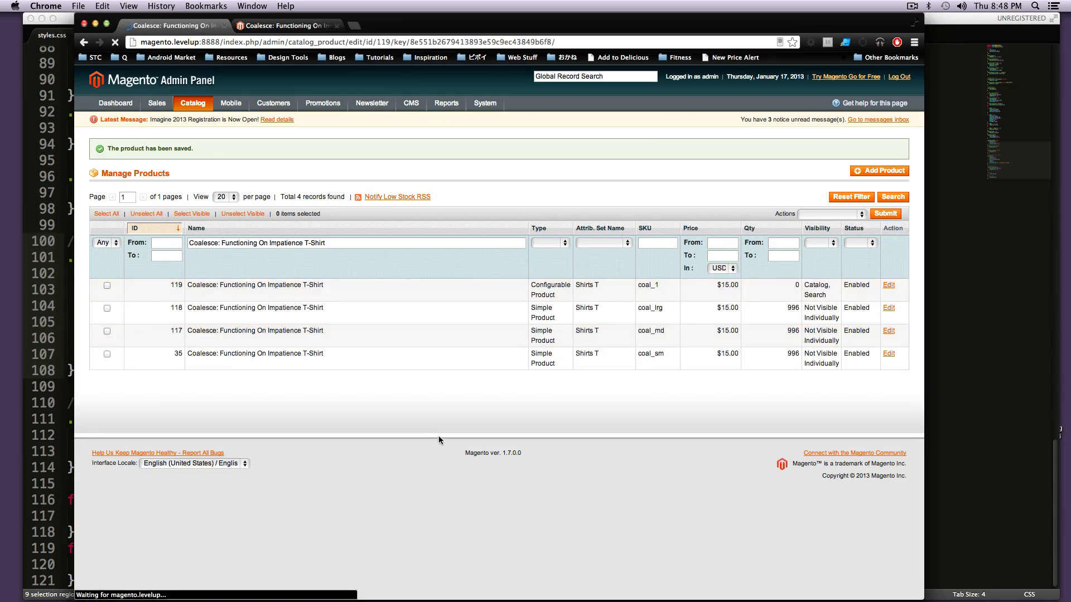
pyautogui.click(151, 396)
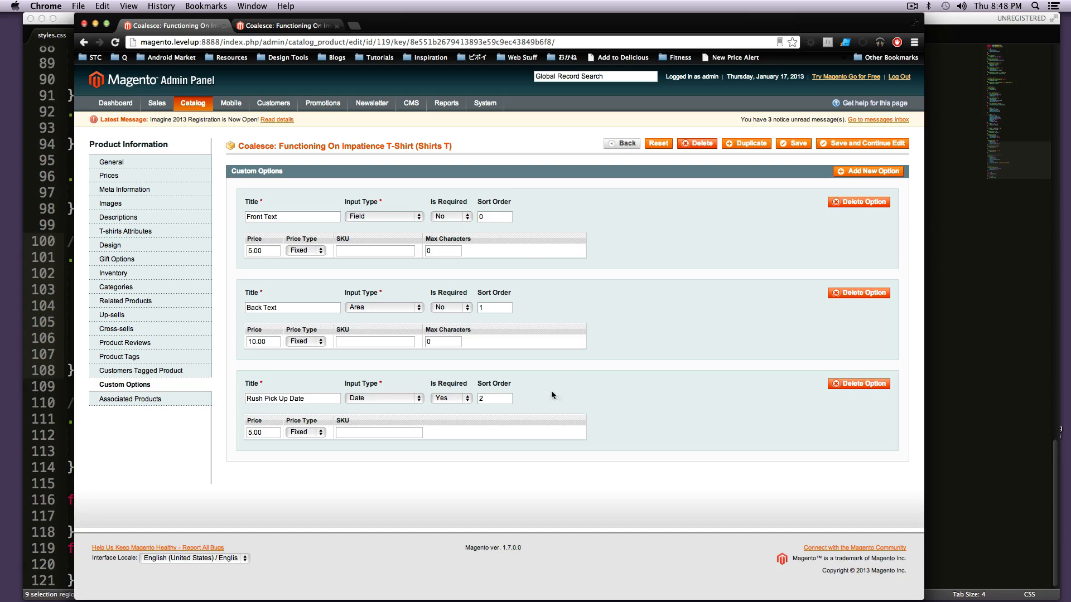
pyautogui.click(456, 399)
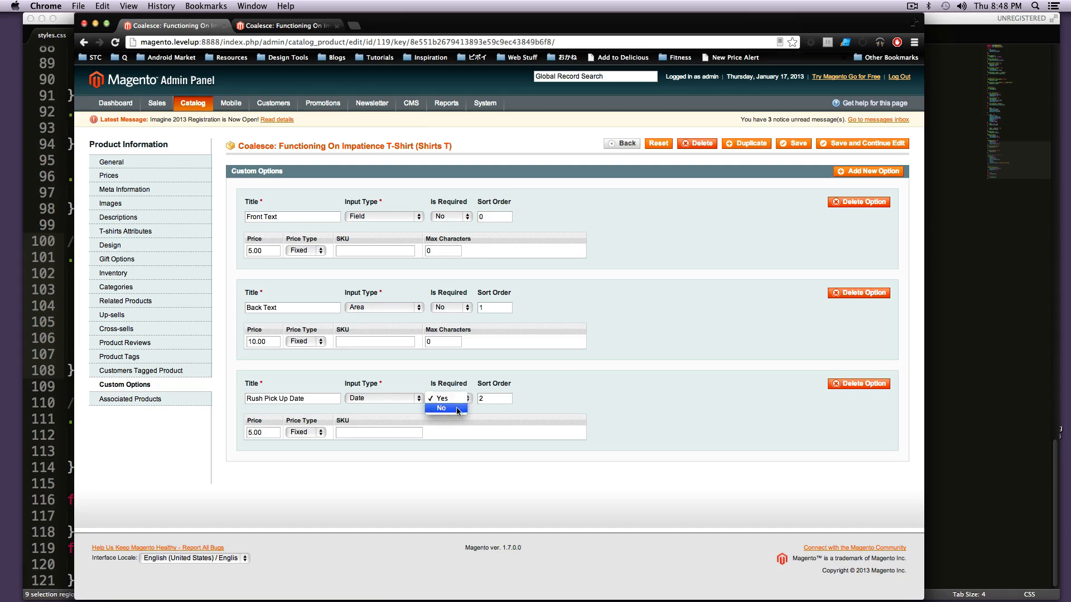
pyautogui.click(440, 408)
# Save the product and switch to its storefront page
pyautogui.click(793, 143)
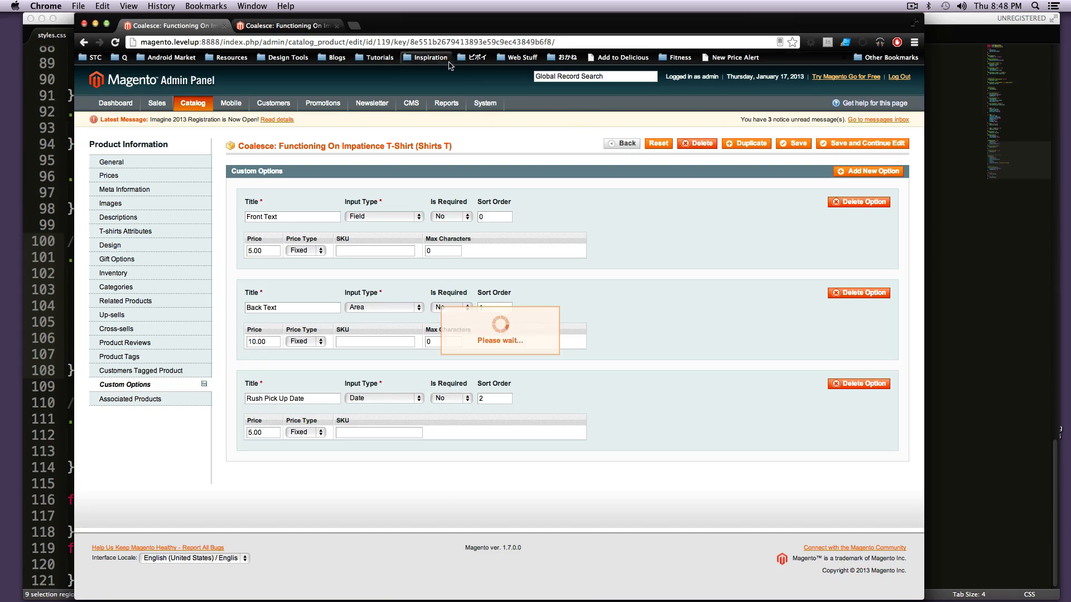
pyautogui.click(284, 25)
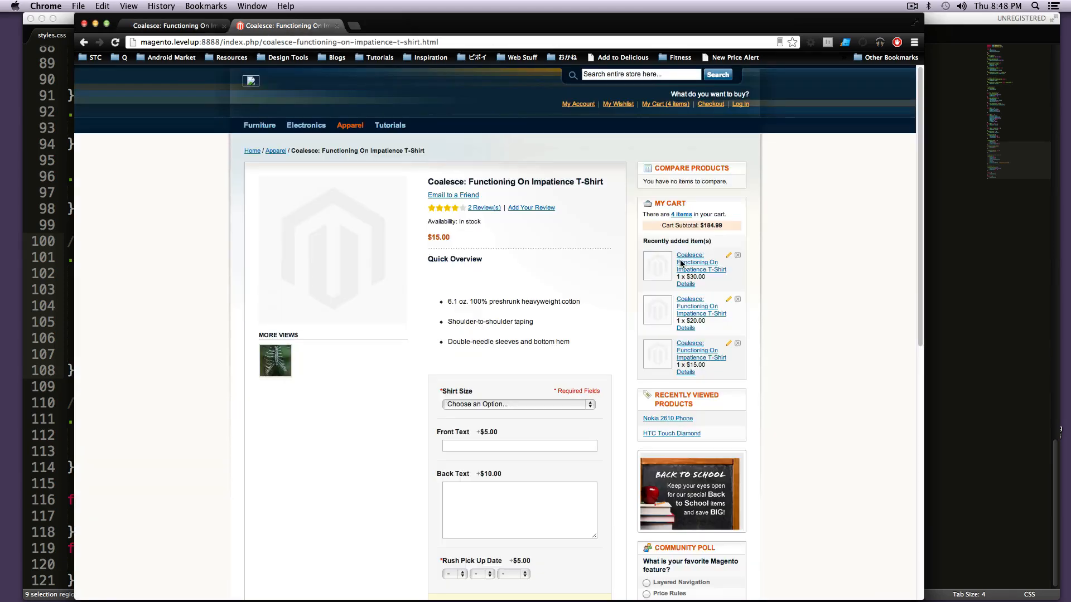
# Reload the product page and set Rush Pick Up Date to 01/20/2013, showing the $5.00 surcharge
pyautogui.click(114, 42)
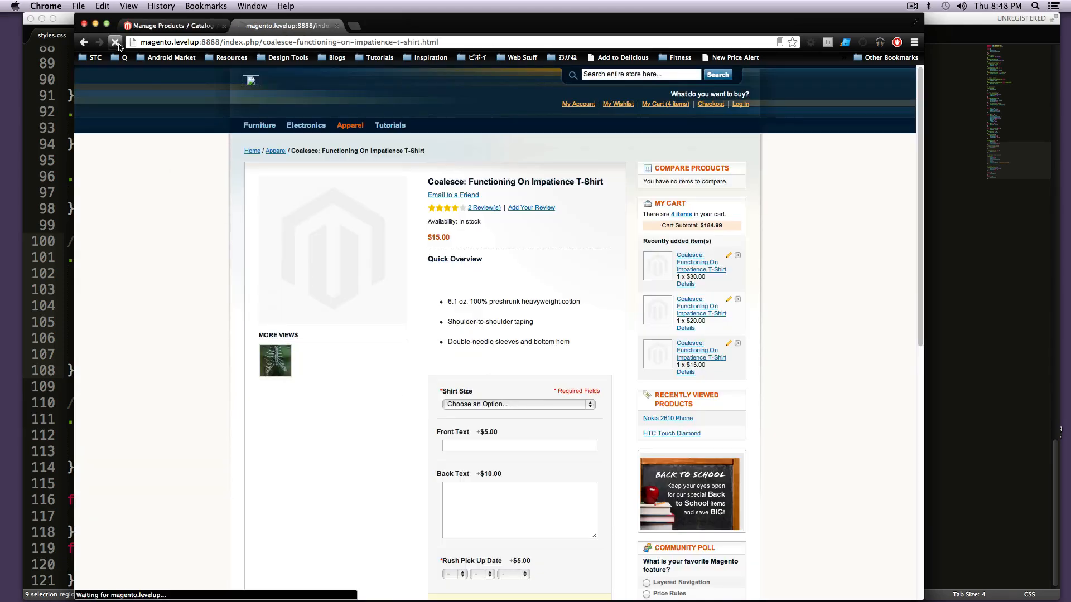
pyautogui.scroll(-5, 669, 369)
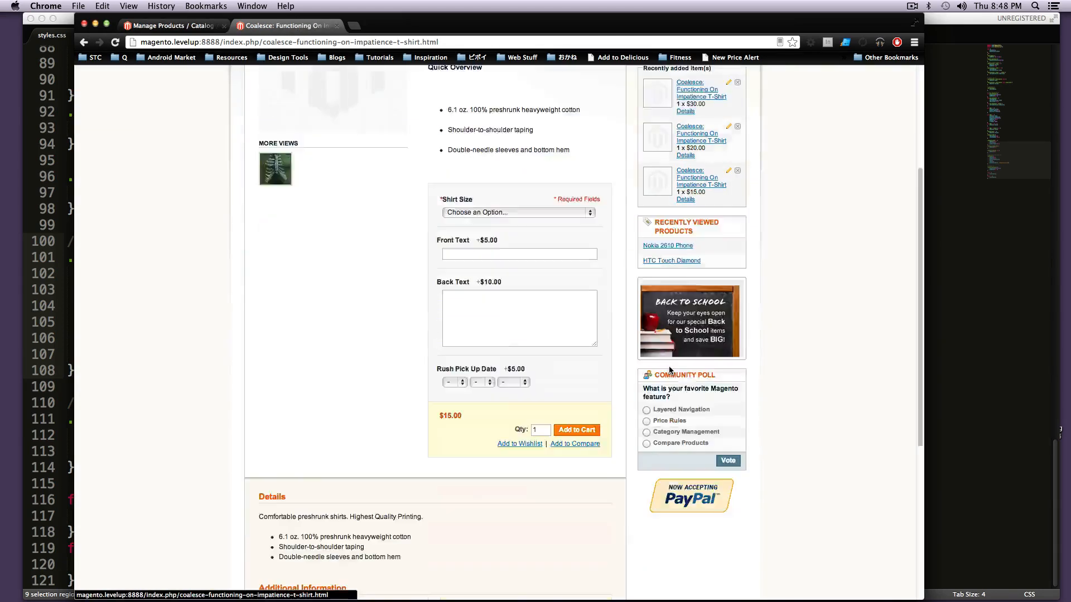
pyautogui.scroll(2, 540, 363)
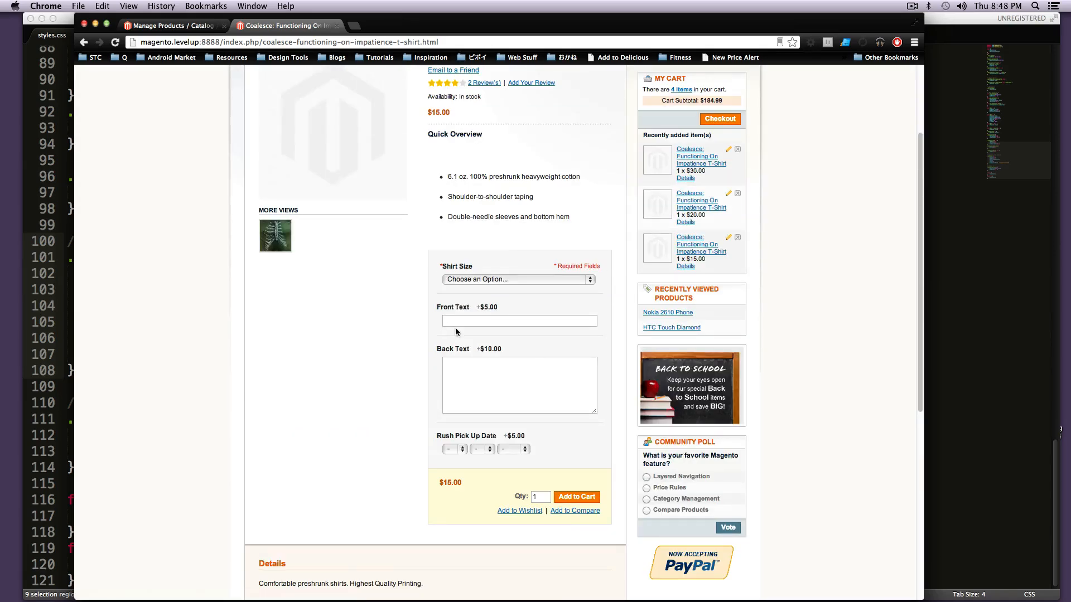
pyautogui.moveTo(476, 197); pyautogui.dragTo(437, 157)
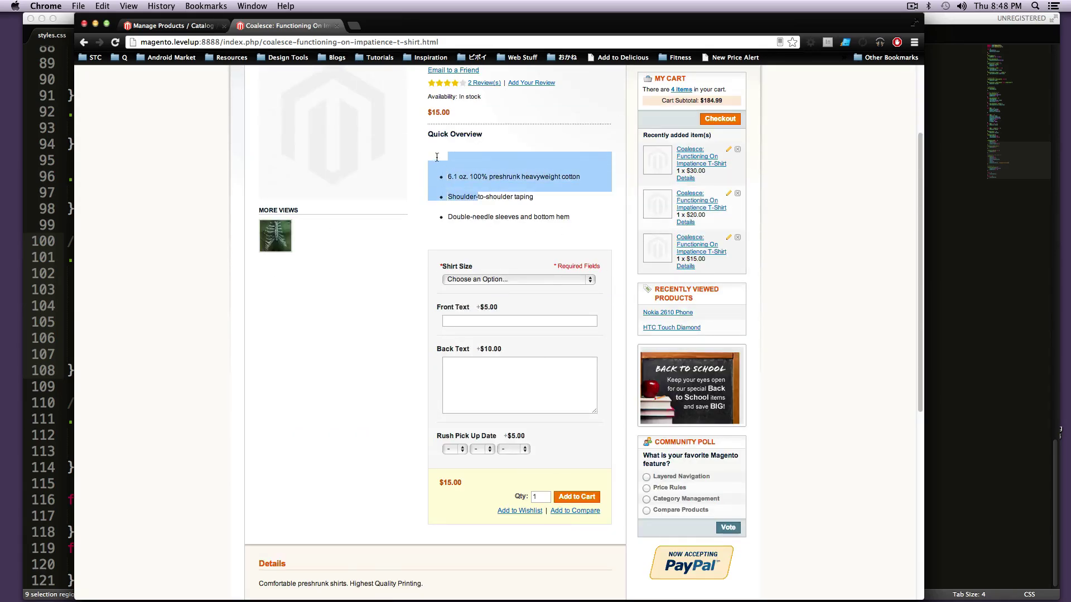
pyautogui.click(497, 216)
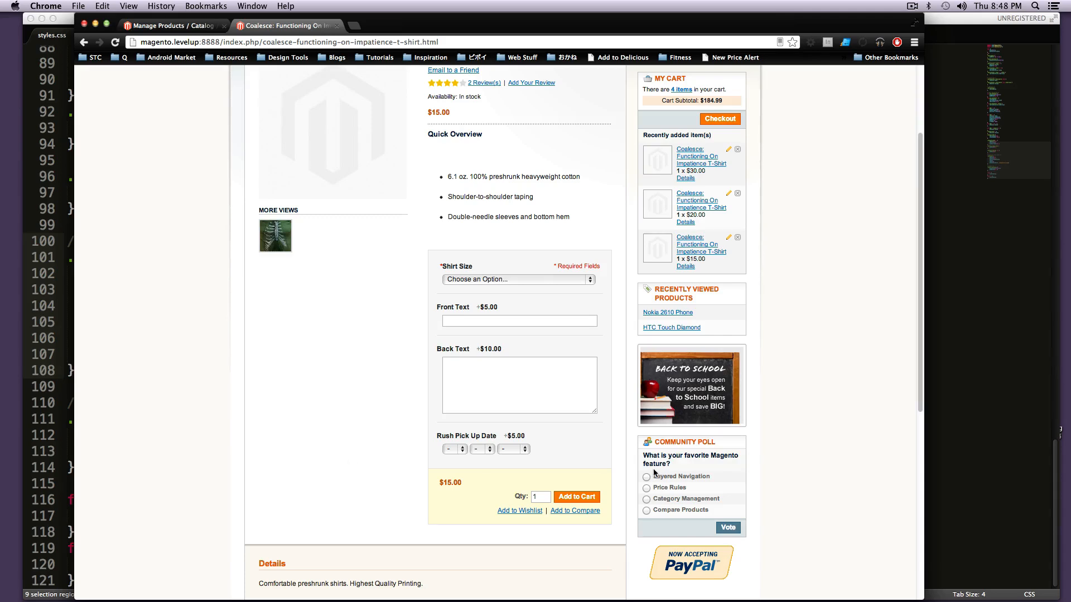
pyautogui.click(451, 450)
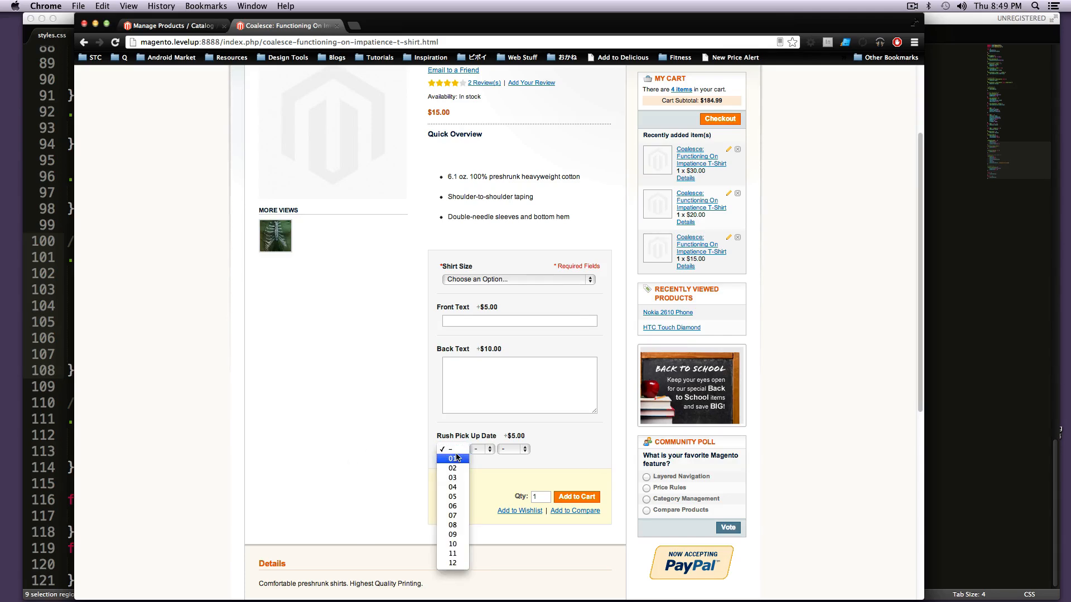
pyautogui.click(460, 461)
pyautogui.click(492, 451)
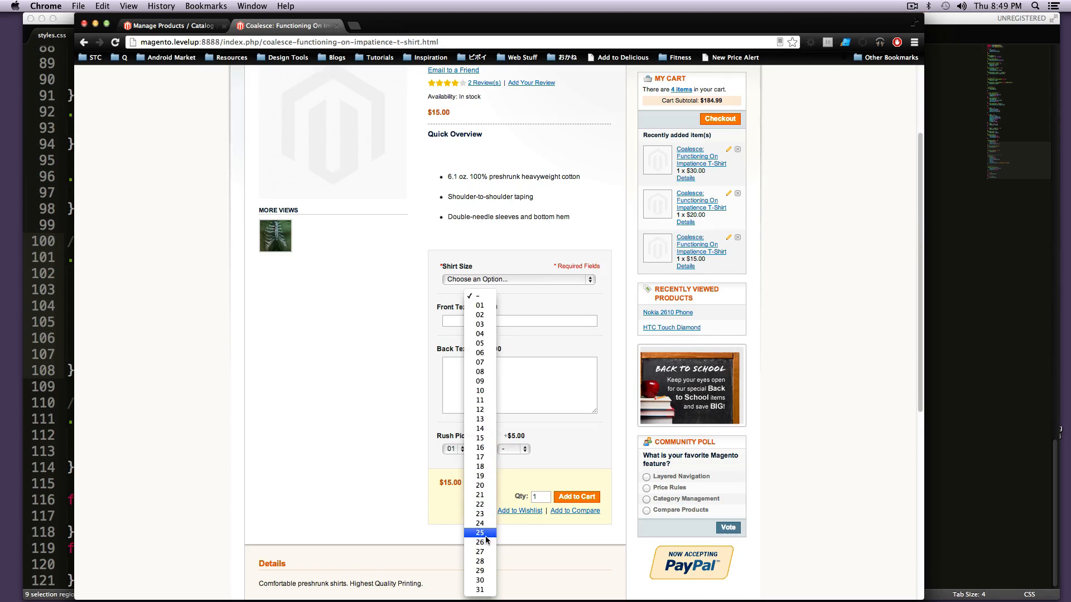
pyautogui.press('Escape')
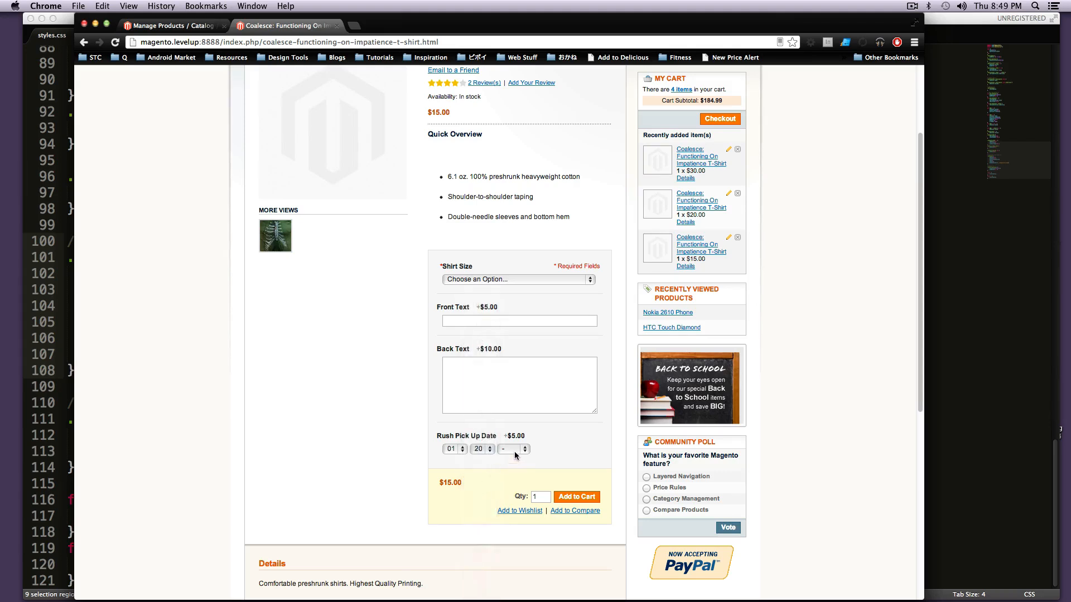
pyautogui.click(514, 449)
pyautogui.click(511, 459)
pyautogui.moveTo(498, 434); pyautogui.dragTo(529, 439)
# Choose Shirt Size Medium and add the $20.00 T-shirt to the cart
pyautogui.click(480, 279)
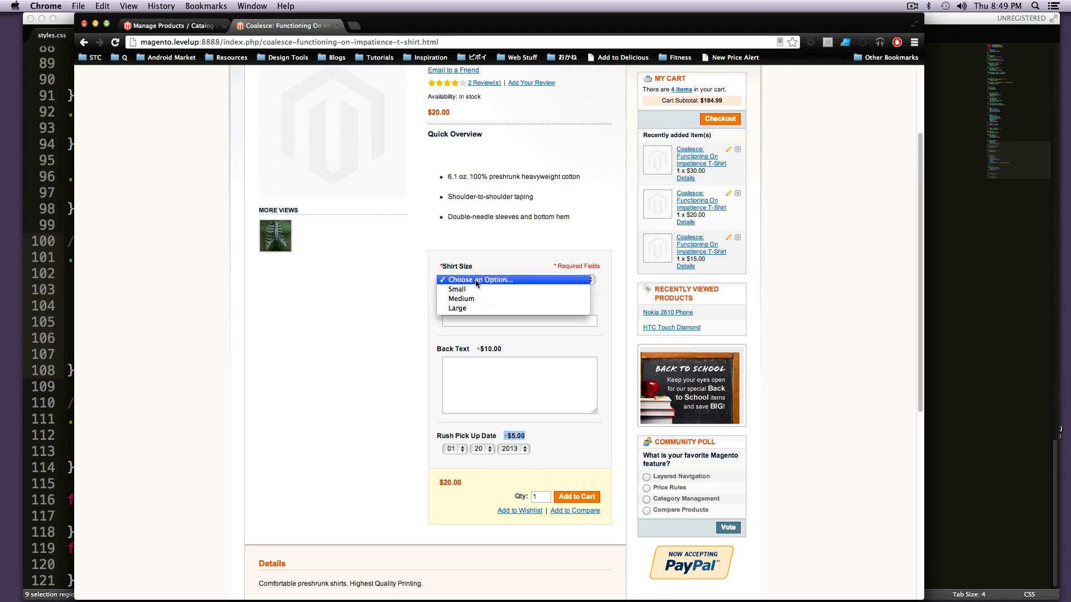
pyautogui.click(499, 366)
pyautogui.press('m')
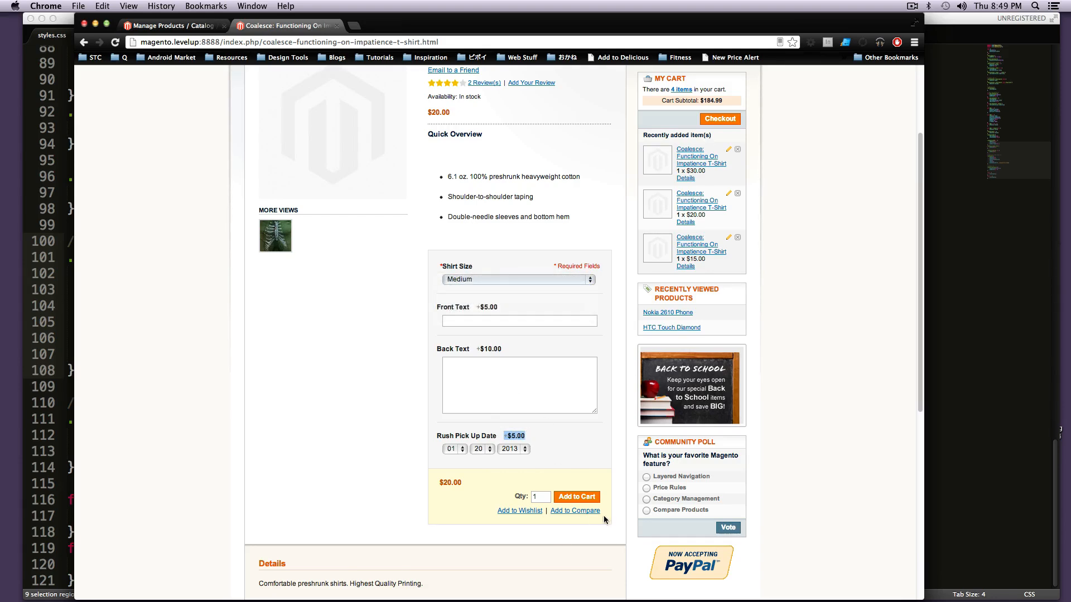
pyautogui.click(576, 502)
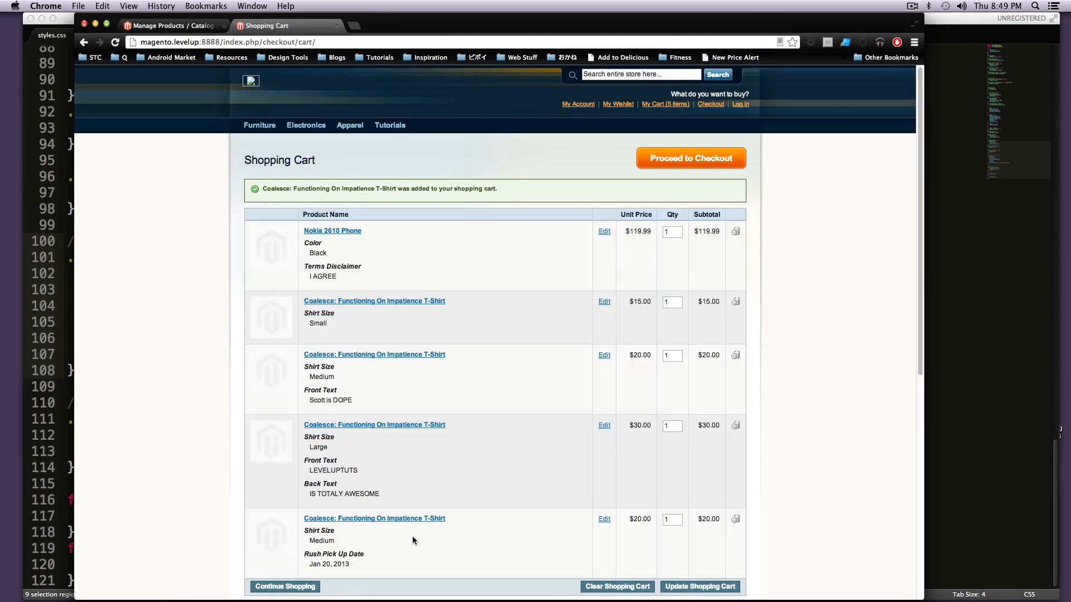
# Reload the admin product edit page and show its Custom Options: Front Text, Back Text, Rush Pick Up Date
pyautogui.click(159, 26)
pyautogui.press('super+r')
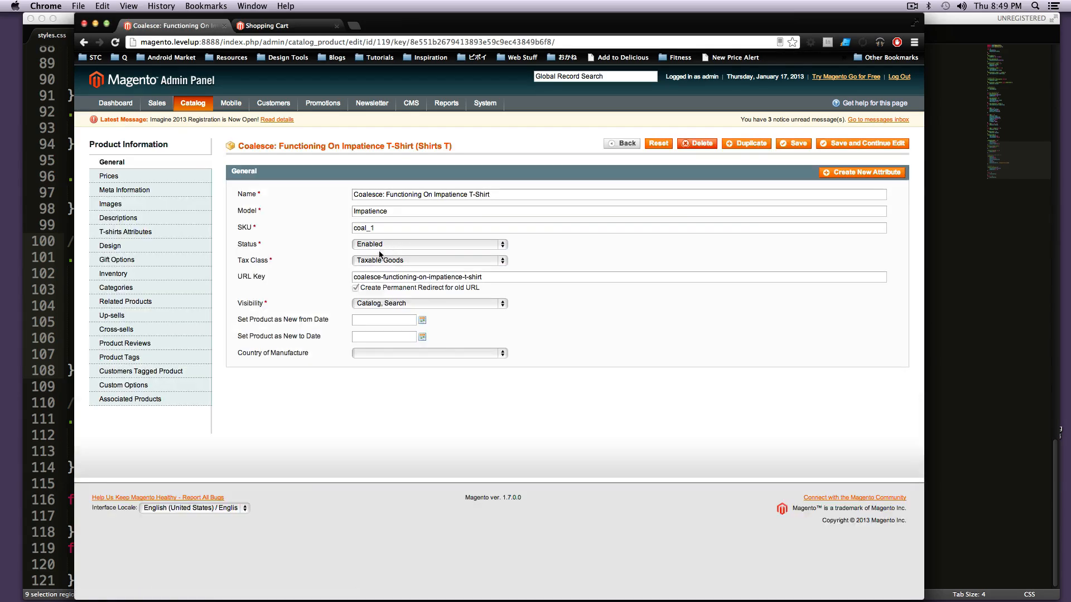
pyautogui.click(134, 385)
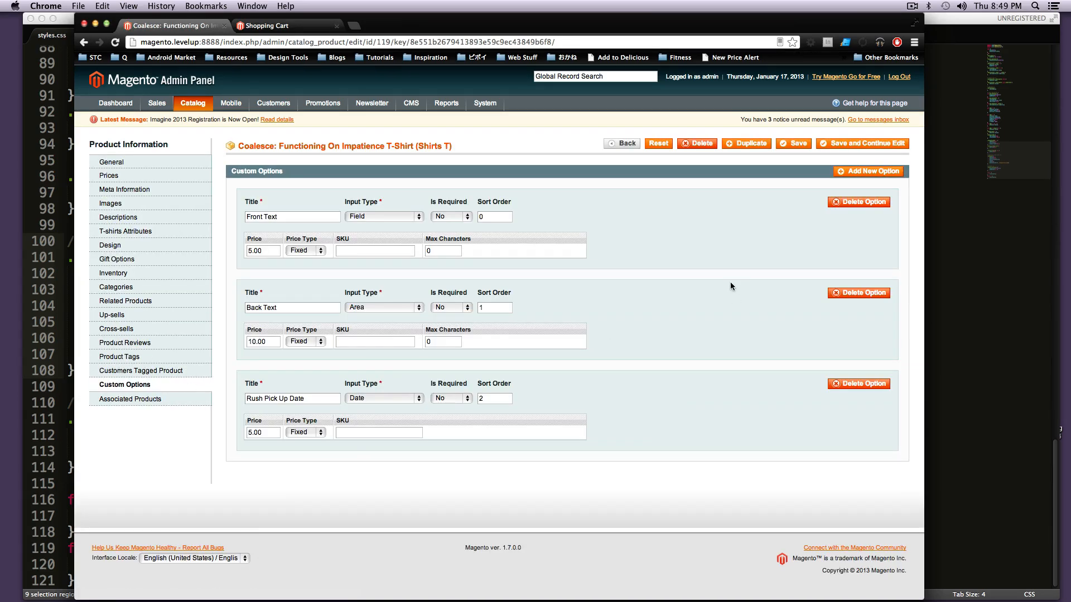